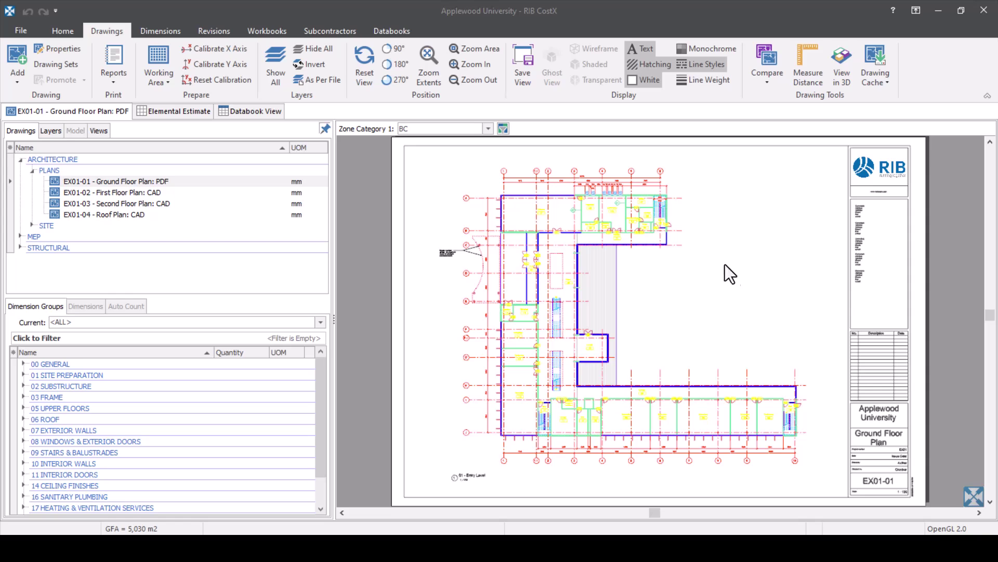
- Review the Standard Zones in the System Administration measurement settings, and close the window
left_click(20, 30)
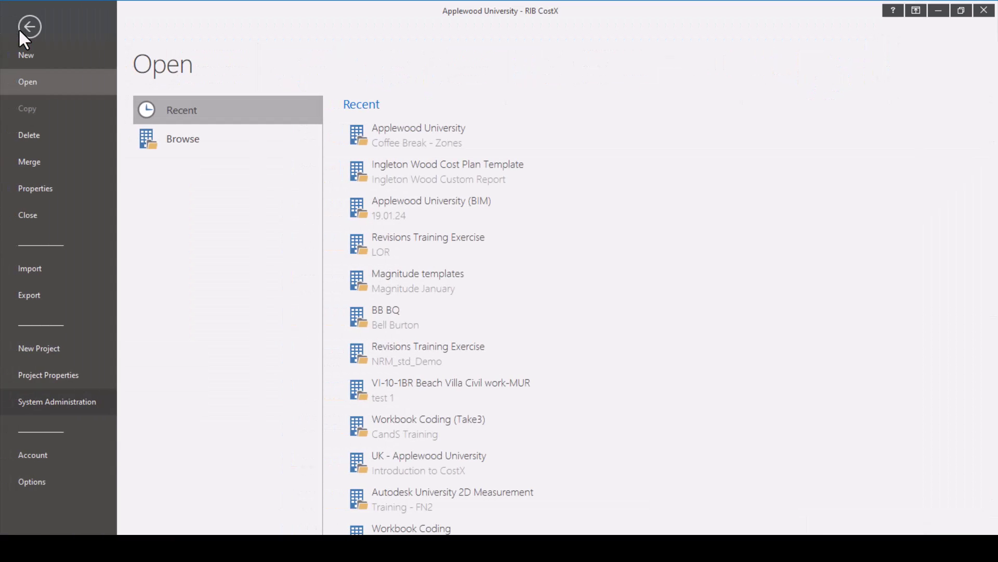
left_click(70, 404)
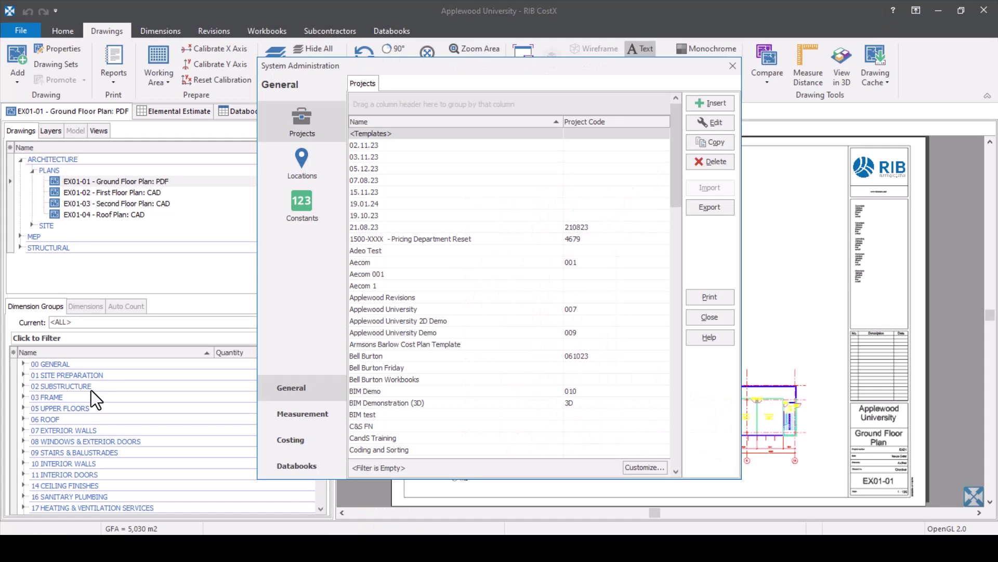
left_click(303, 412)
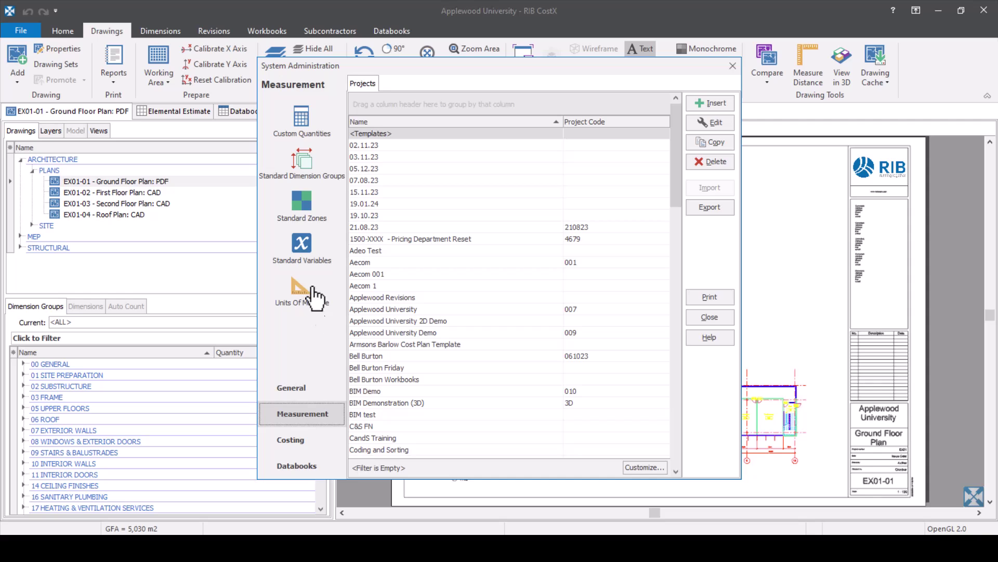
left_click(315, 219)
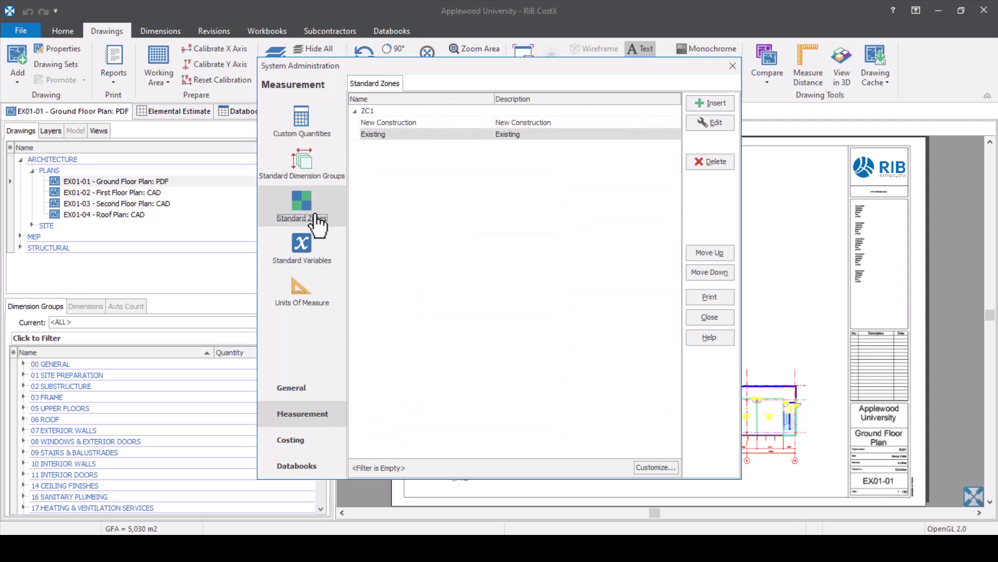
left_click(727, 318)
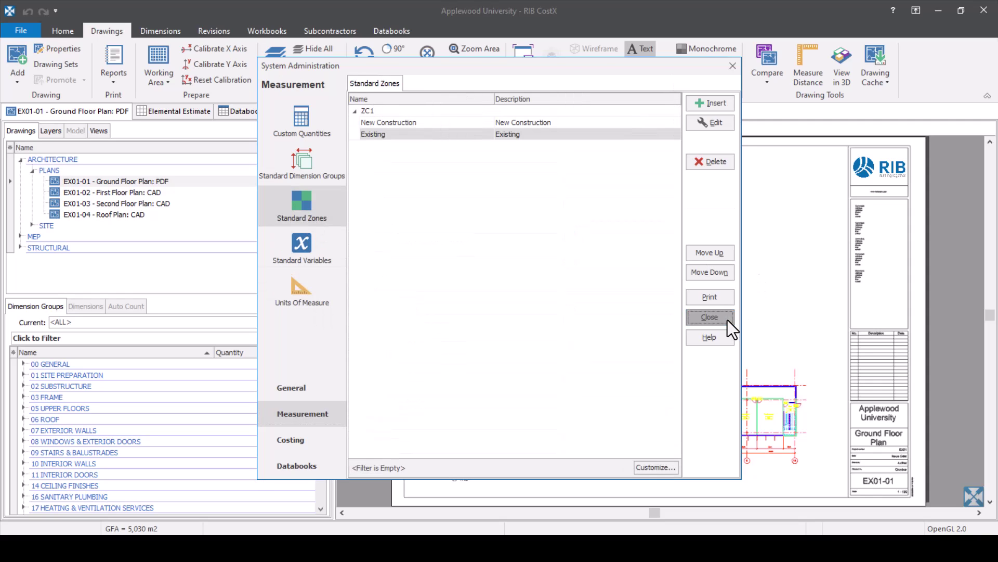
- Reopen the Standard Zones list, view the form for a new standard zone without adding one, and close the window
left_click(63, 32)
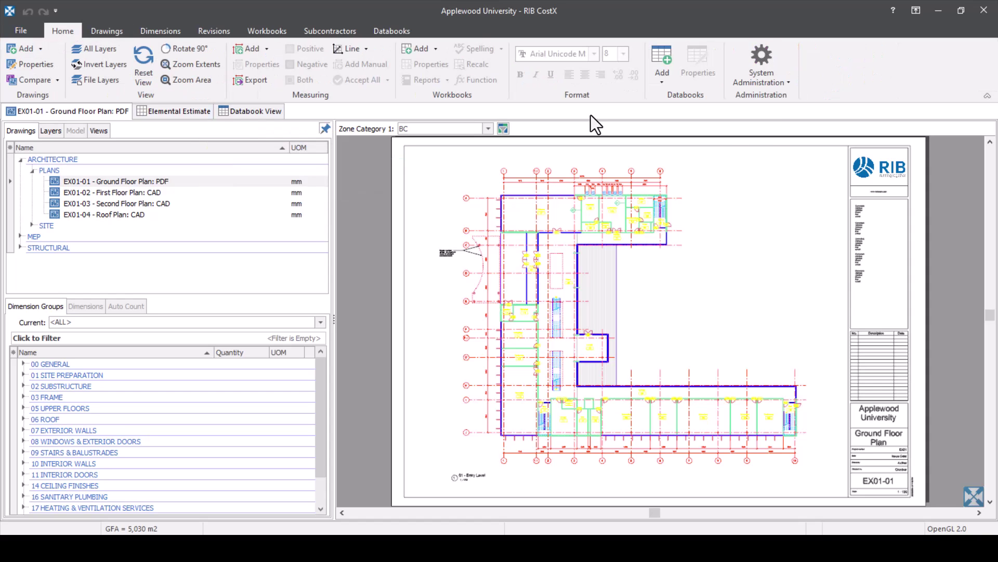
left_click(783, 61)
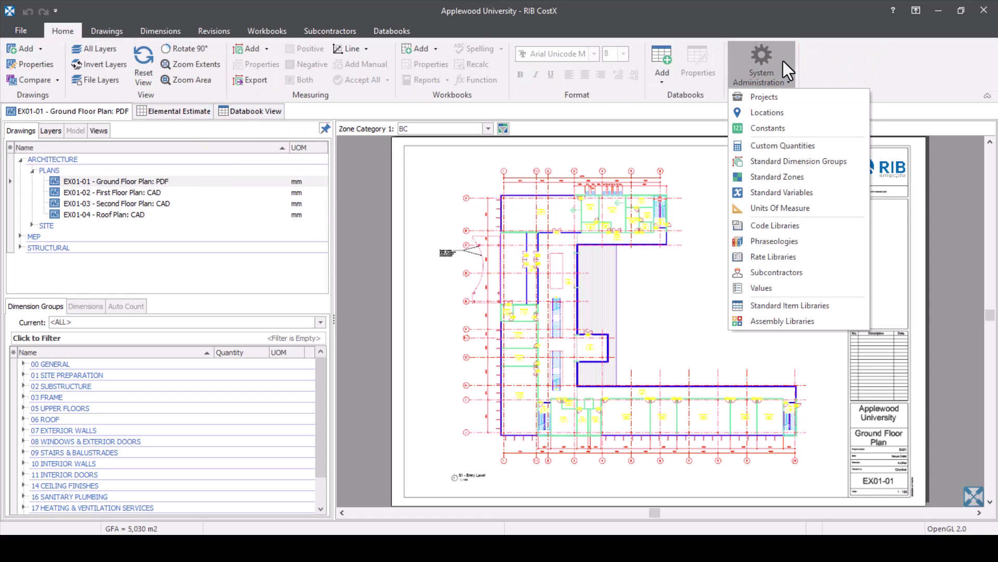
left_click(821, 177)
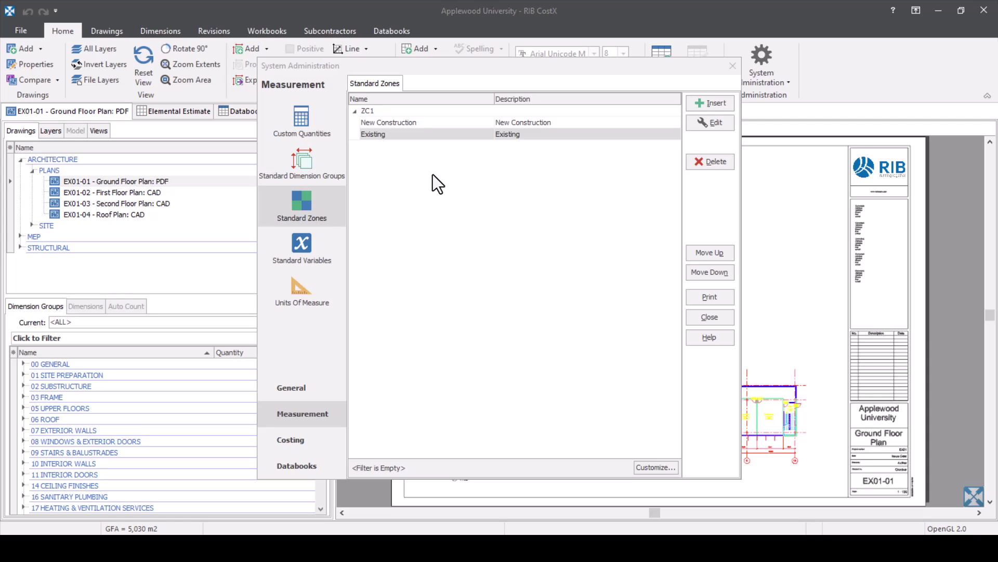
left_click(714, 101)
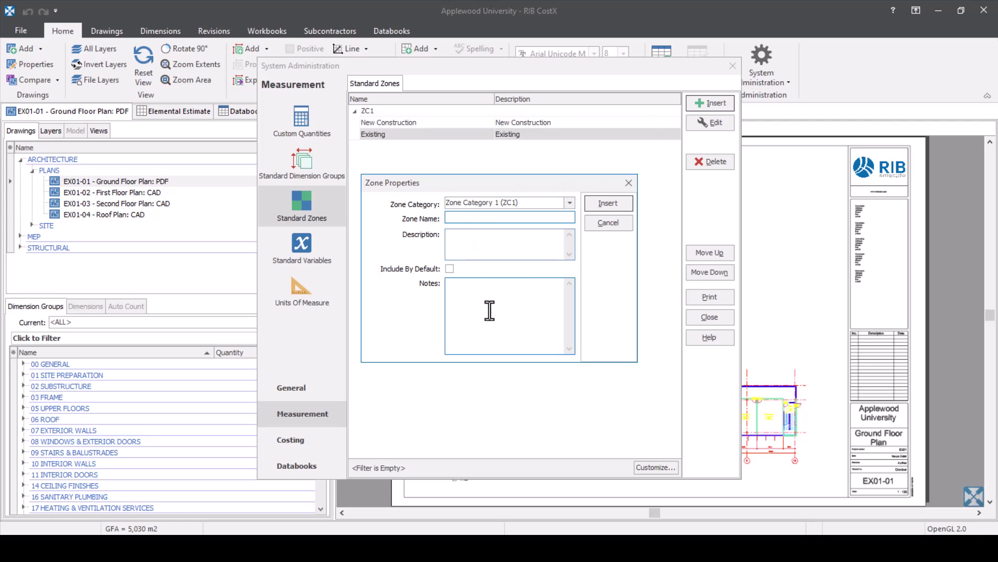
left_click(607, 223)
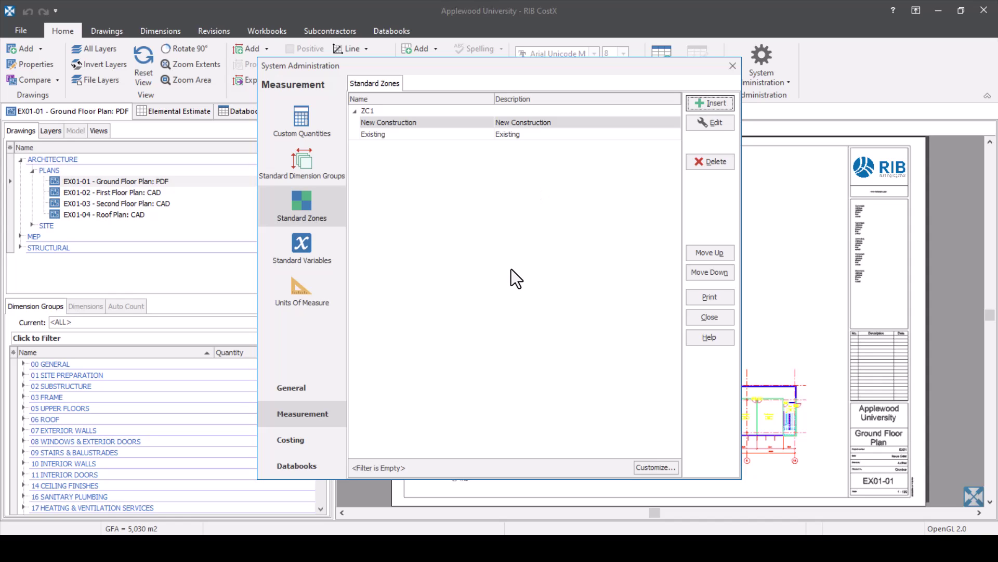
left_click(703, 317)
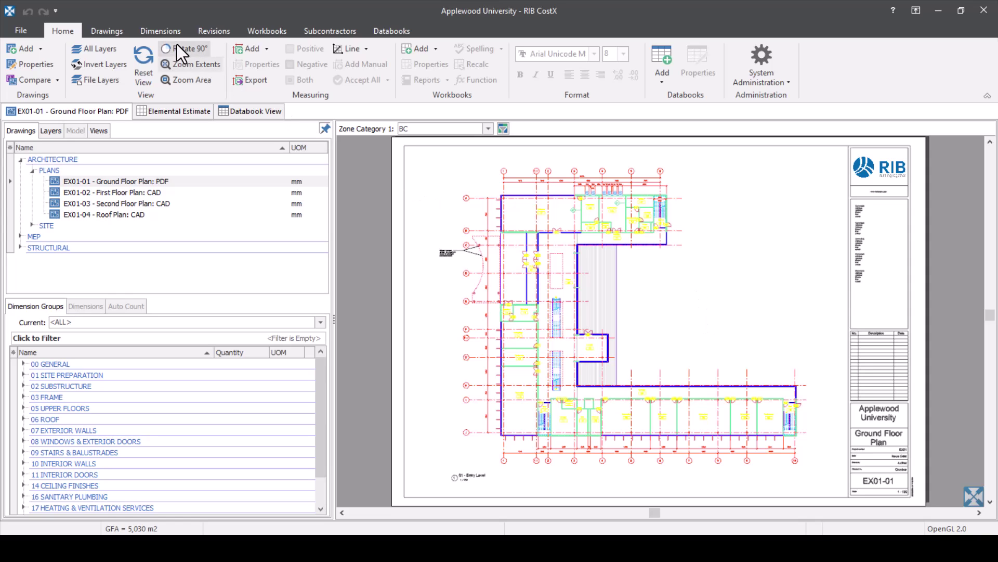
- Open the building's zones for editing and expand the ZC1: Project Sections category
left_click(161, 30)
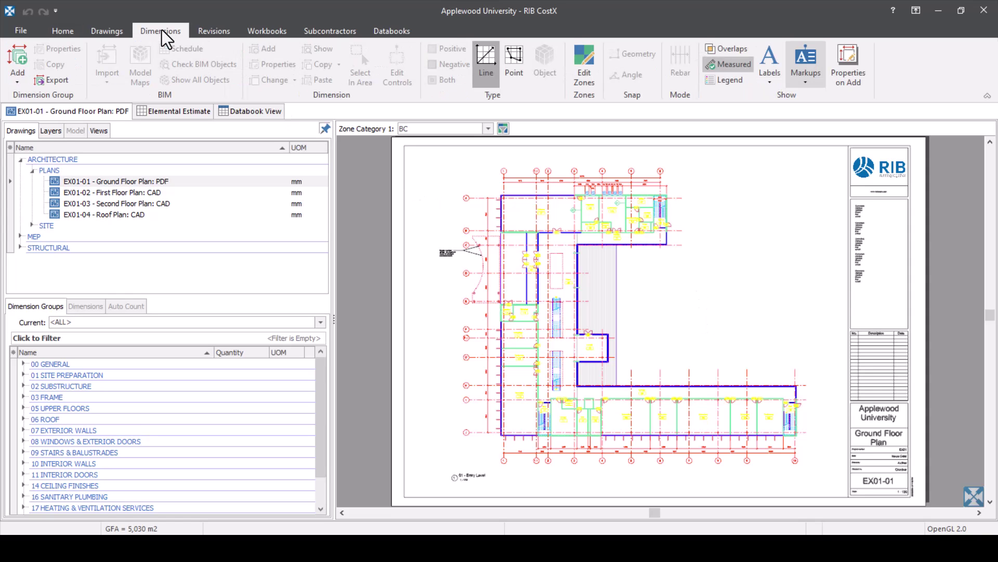
left_click(588, 52)
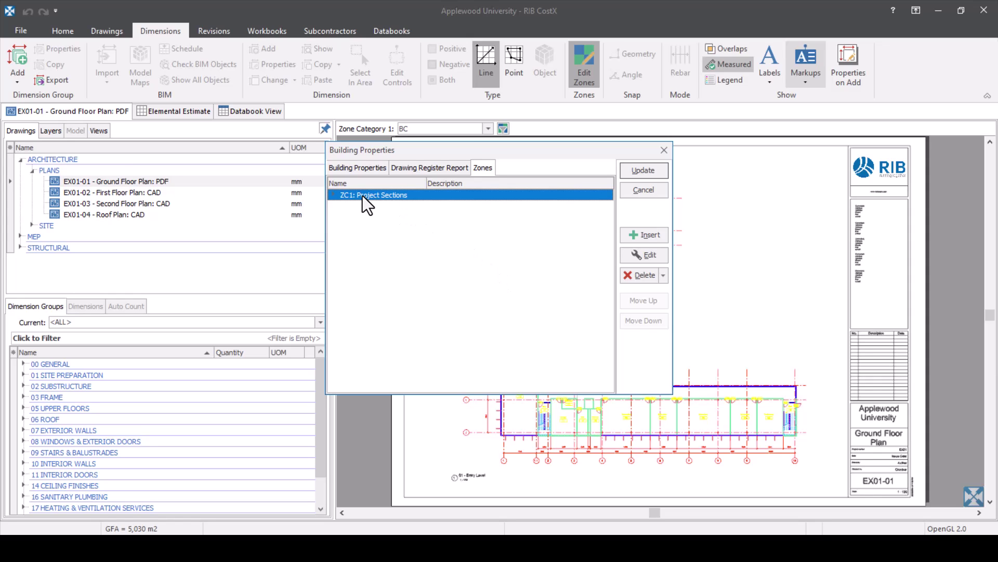
left_click(335, 194)
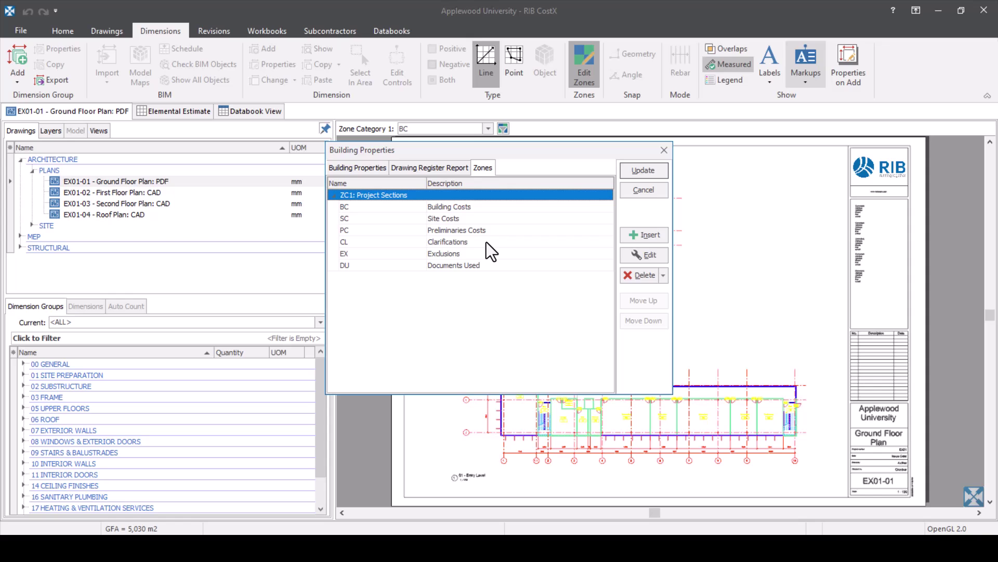
- Add a zone named Carpeted Flooring to Zone Category 2 (ZC2), described as Carpeted Floor Tiles, and expand that category
left_click(642, 238)
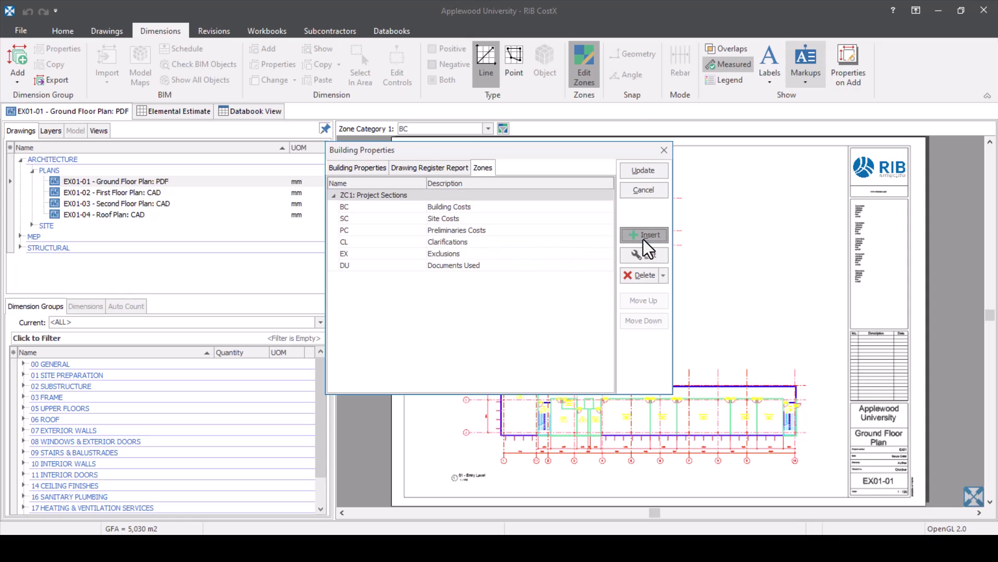
left_click(575, 148)
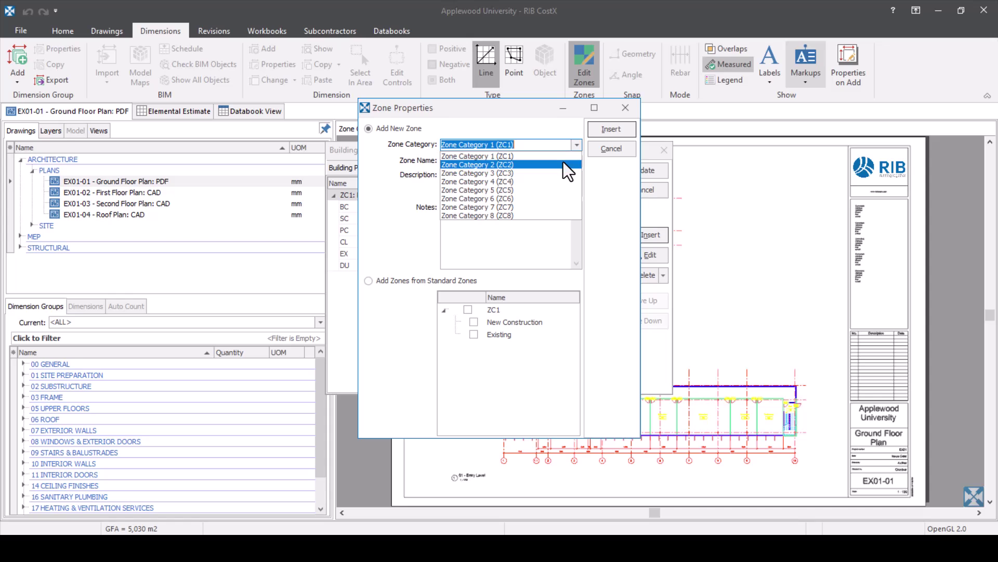
left_click(563, 163)
left_click(541, 162)
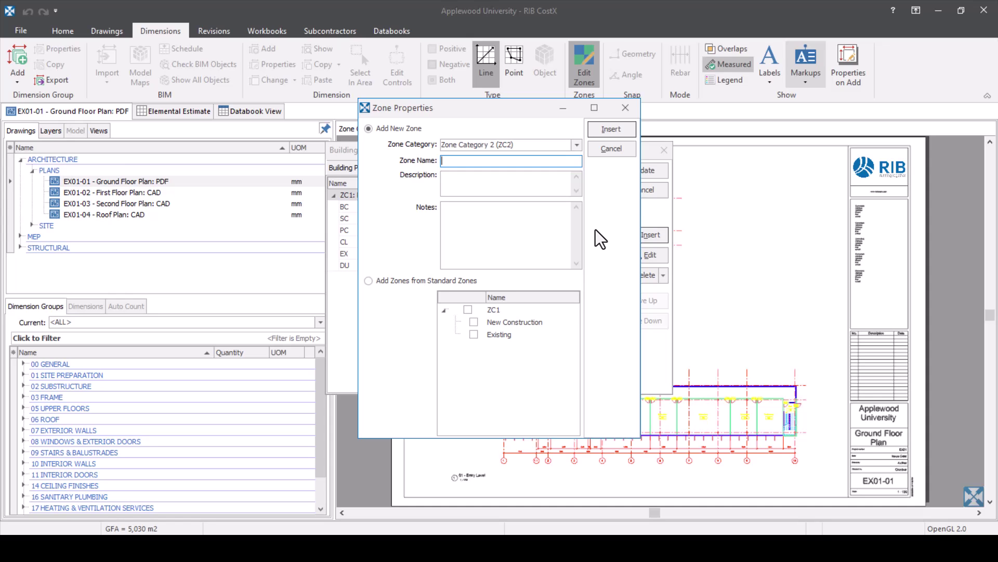
type("Carpeted Flooring")
left_click(493, 184)
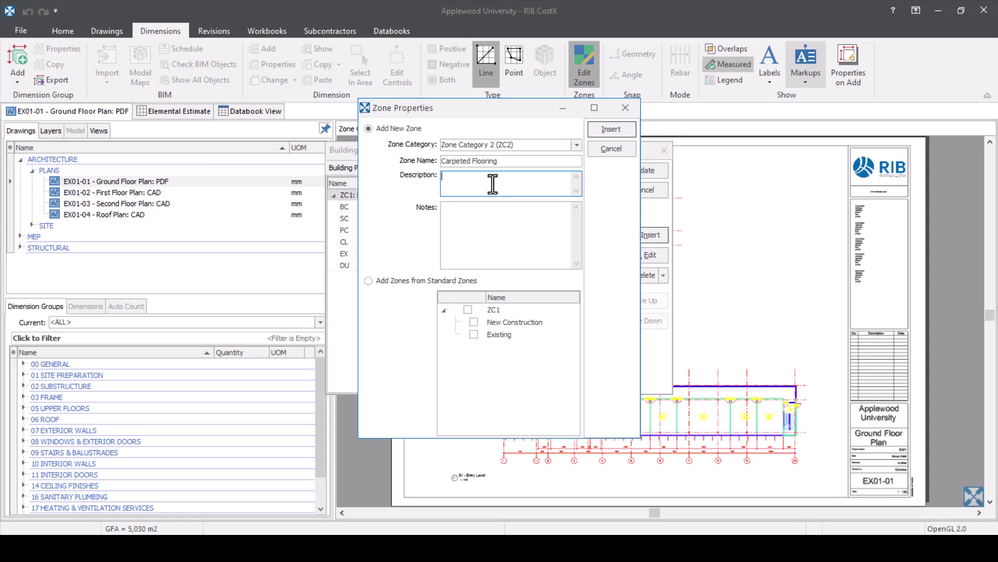
type("Carpeted Floor Tiles")
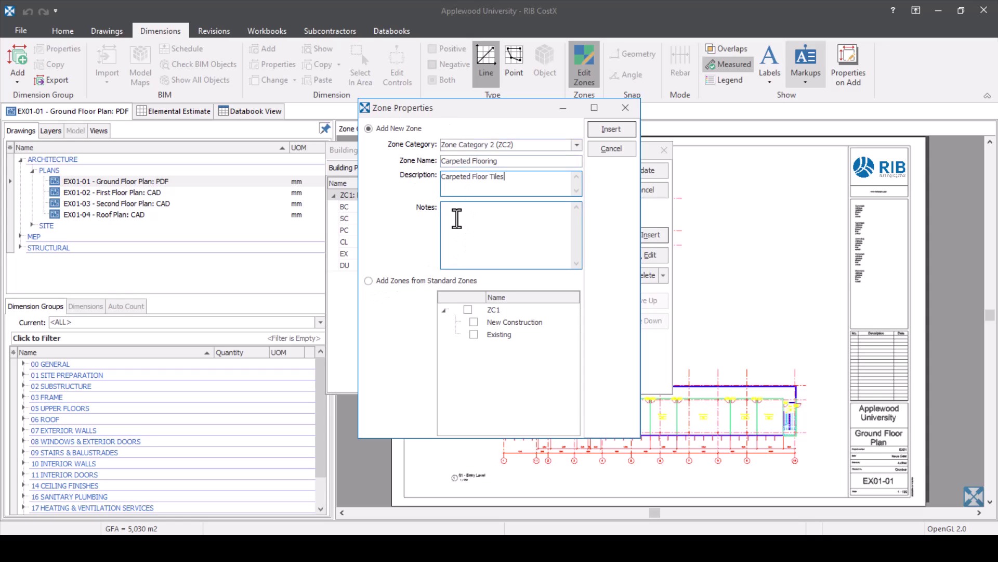
left_click(612, 129)
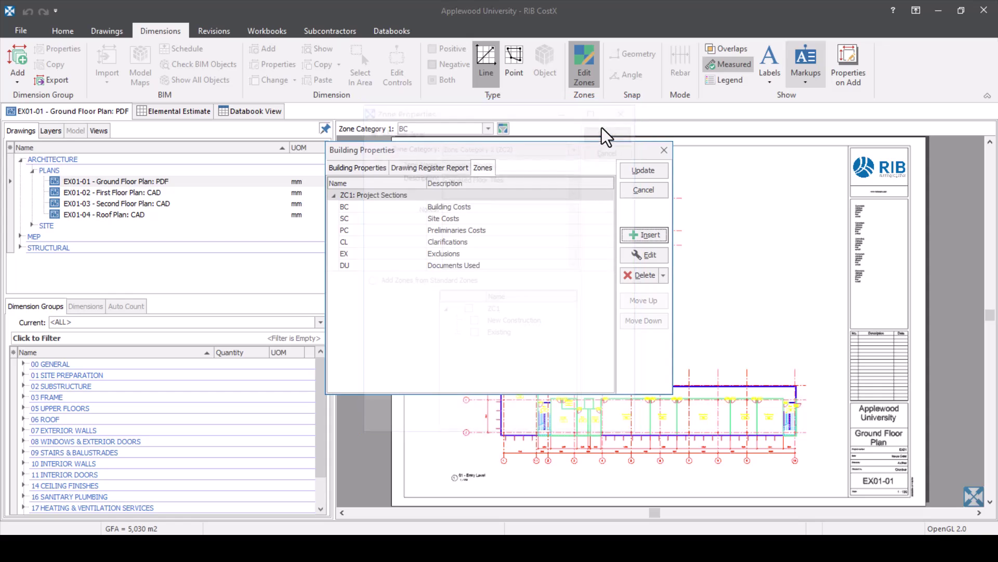
left_click(333, 276)
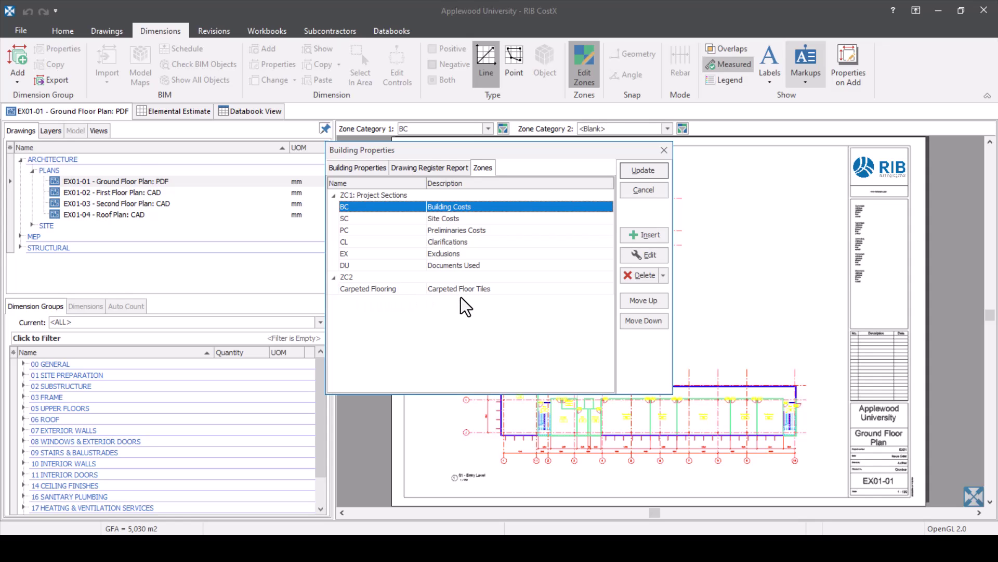
- Add a zone named Hardwood Flooring to Zone Category 2 (ZC2), with the description Timber Hardwood Flooring
left_click(647, 233)
left_click(577, 144)
left_click(535, 156)
left_click(536, 162)
type("Hardwood Flooring")
key("Tab")
type("Timber Hardwood Flooring")
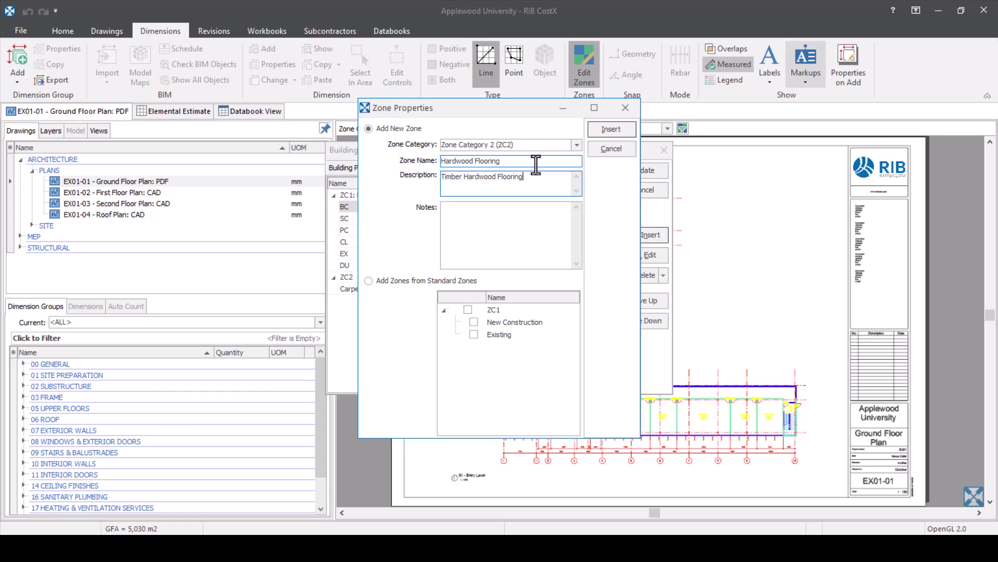
key("Return")
- Add a zone named Tiled Areas to Zone Category 2 (ZC2), with the description Tiled Flooring (Bathrooms/WC)
left_click(641, 237)
type("Tiled Areas")
key("Tab")
type("Tiled Flooring (Bathrooms/WC)")
key("Return")
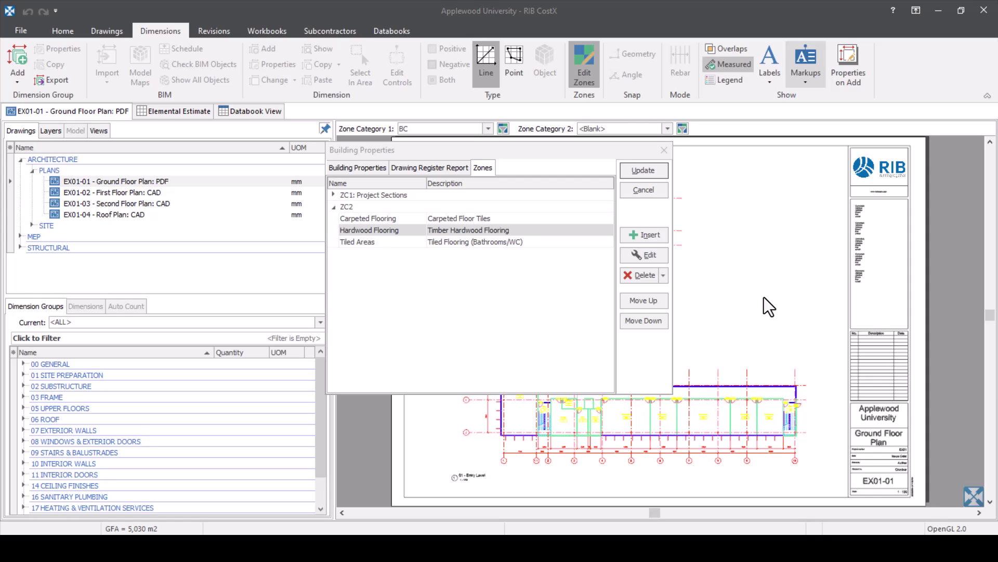
left_click(664, 314)
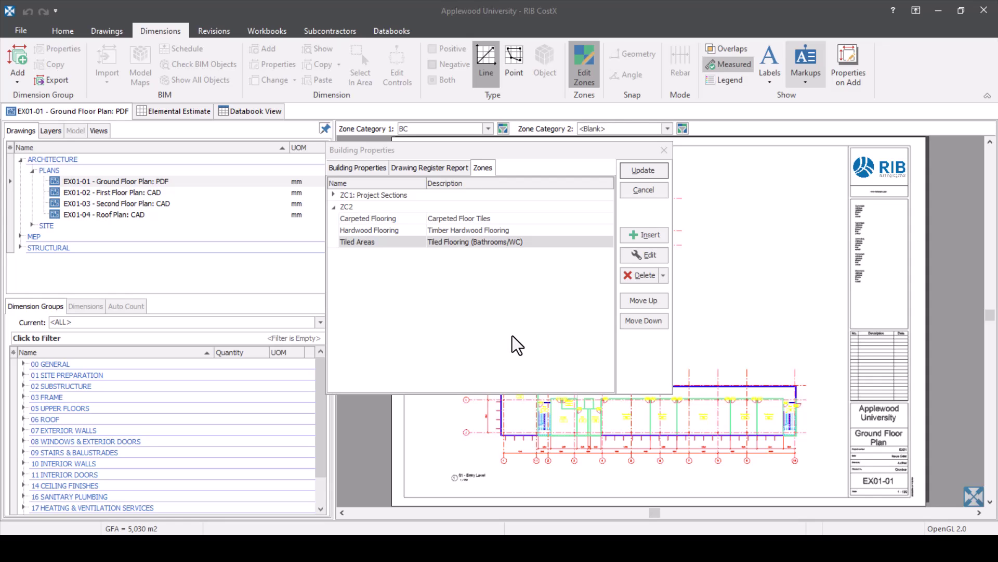
- Set the description of the ZC2 zone category to Floor Finishes
left_click(370, 207)
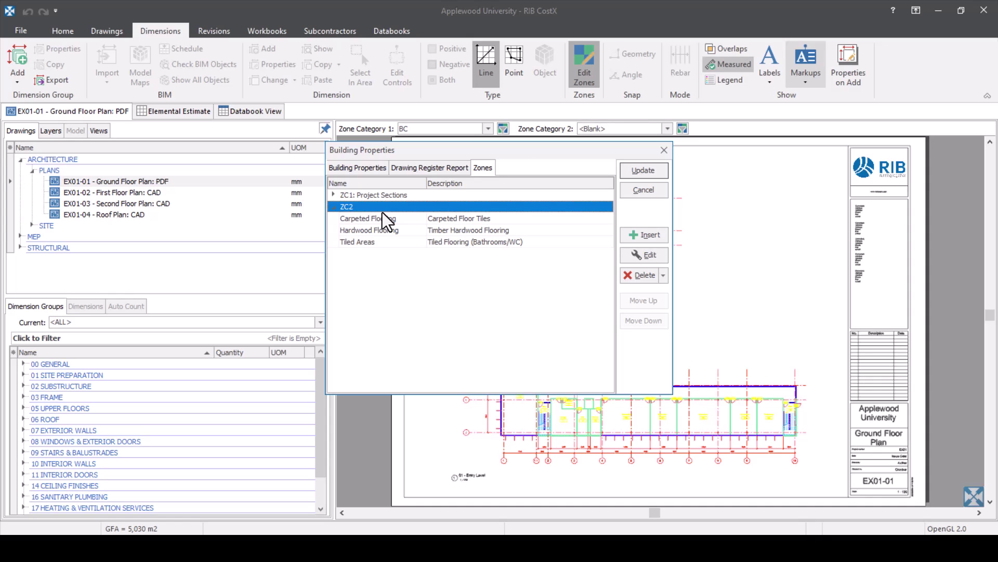
left_click(640, 255)
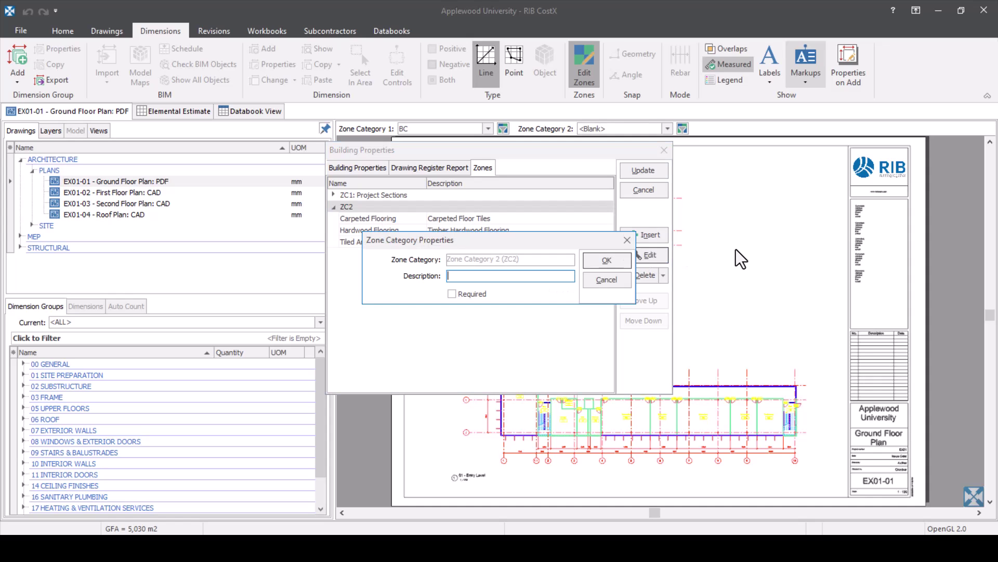
type("Floor Finishes")
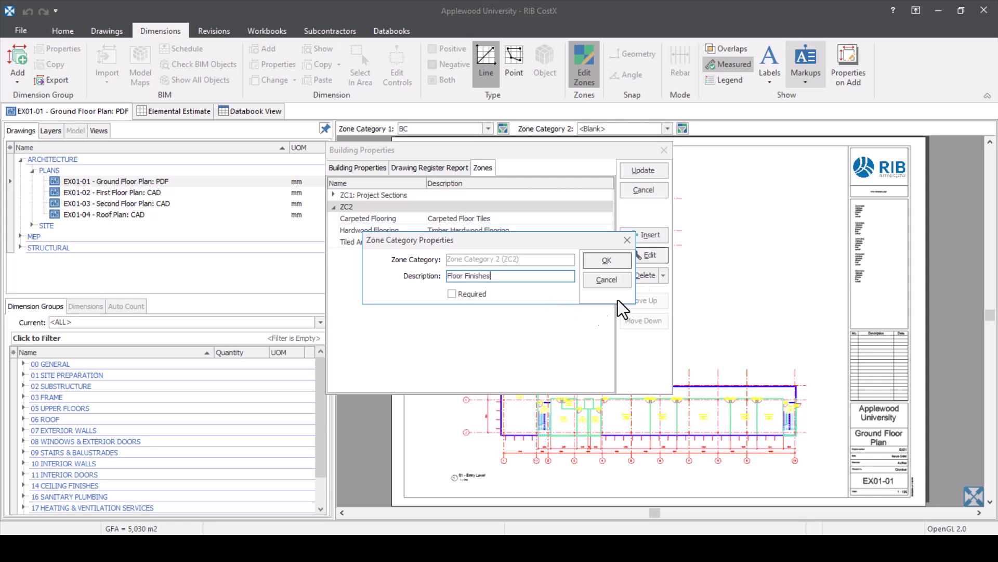
left_click(609, 261)
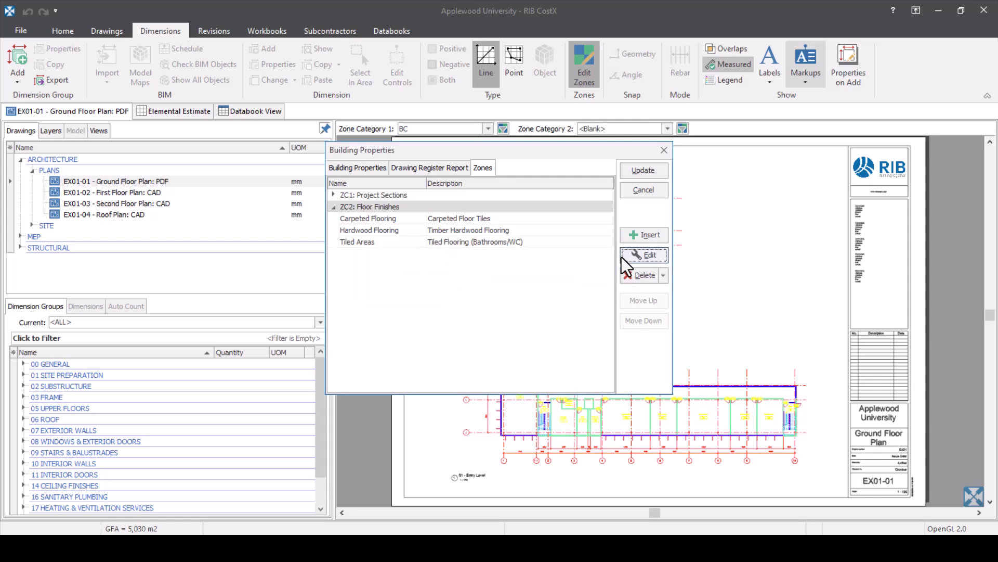
- View the properties of the Hardwood Flooring zone without changing them
double_click(500, 231)
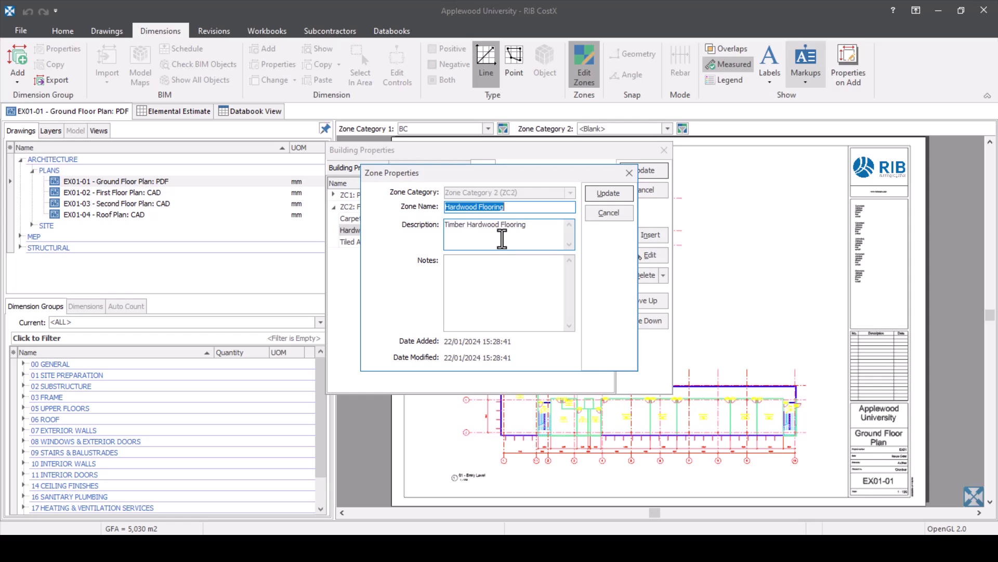
left_click(598, 215)
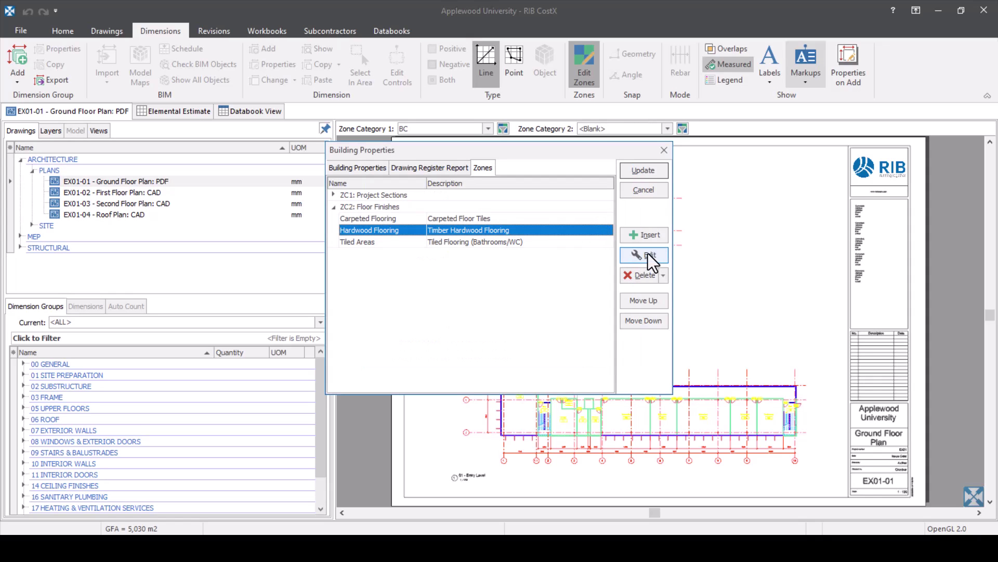
left_click(644, 235)
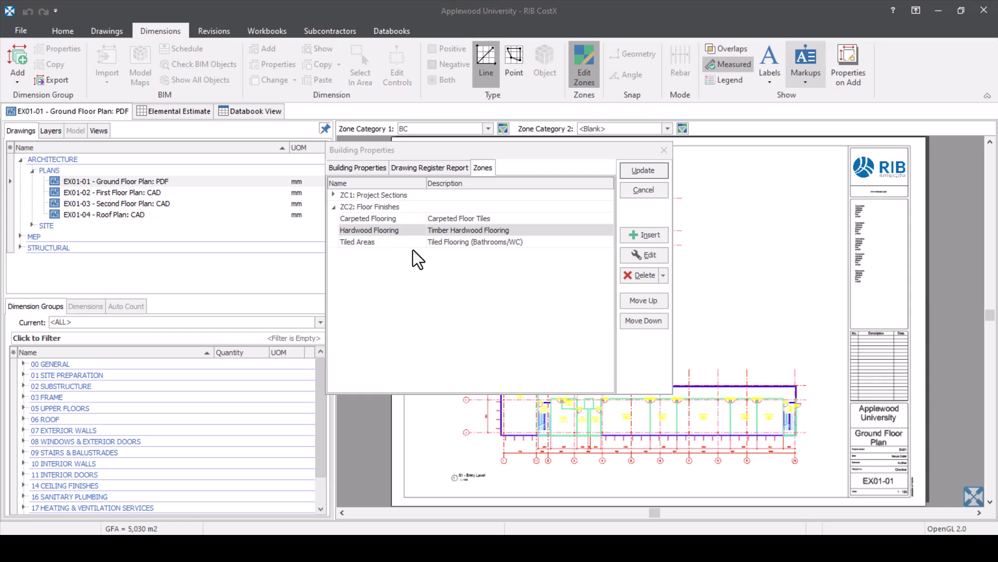
- Make the ZC2: Floor Finishes zone category required and apply the zone changes to the building
double_click(425, 207)
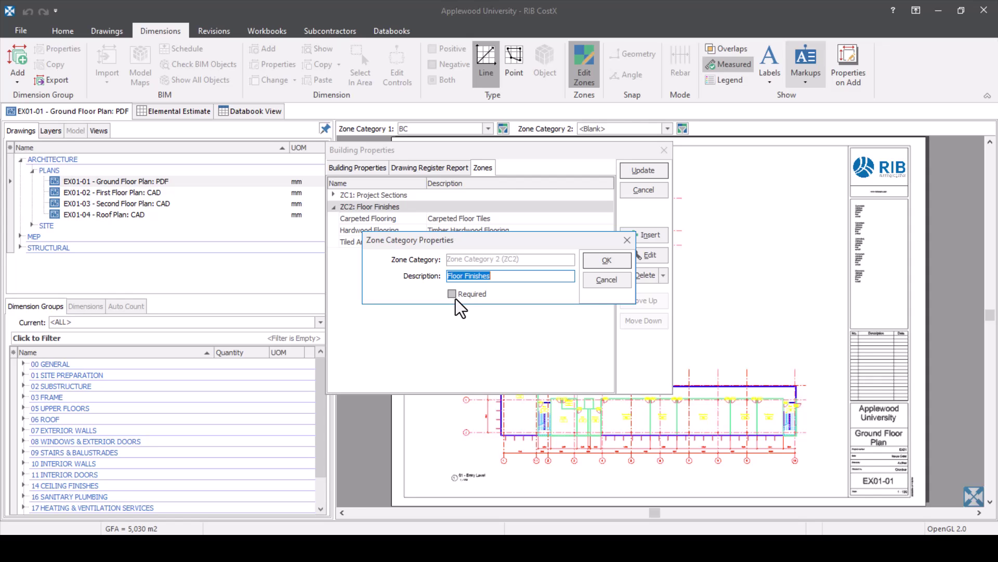
left_click(451, 294)
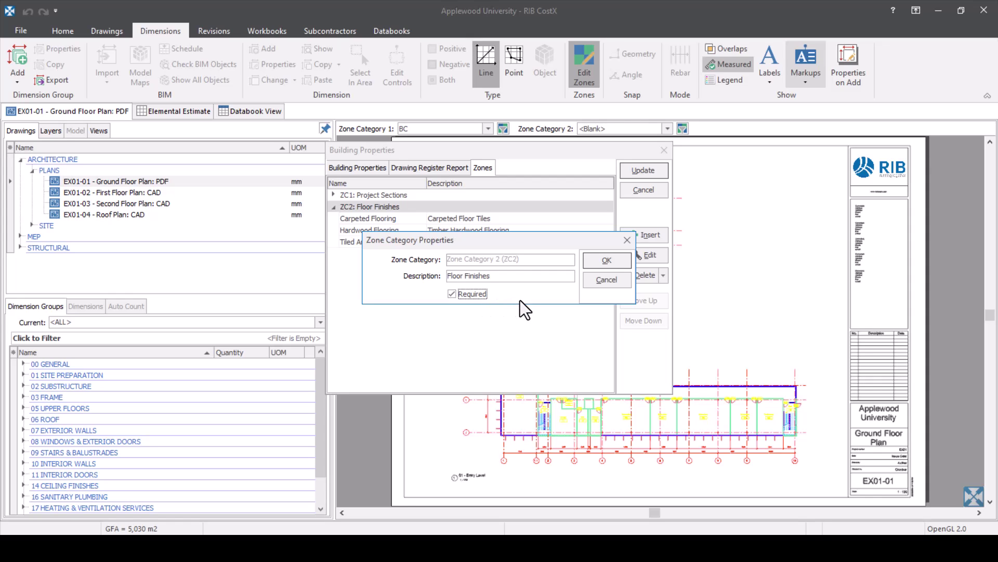
left_click(614, 260)
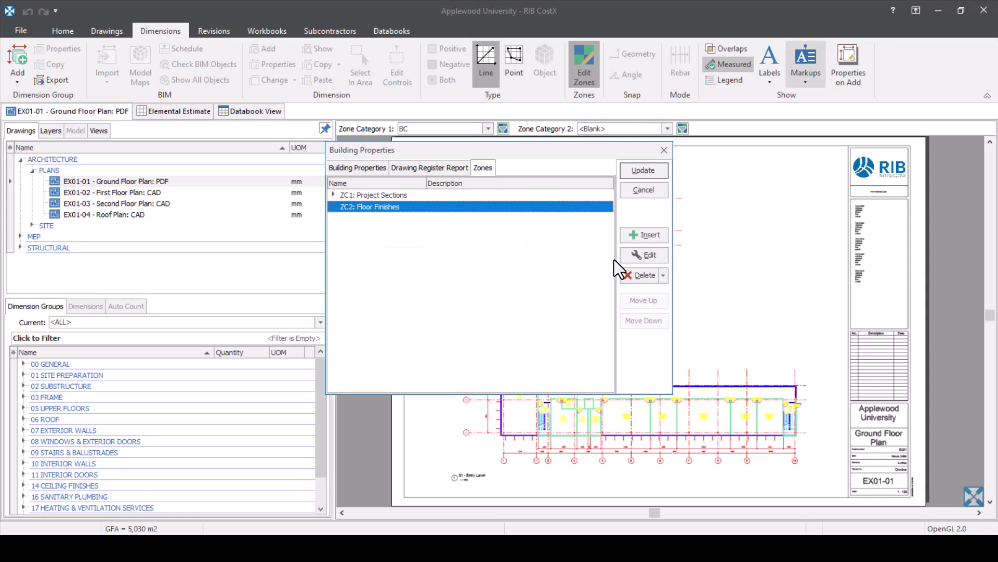
key("Return")
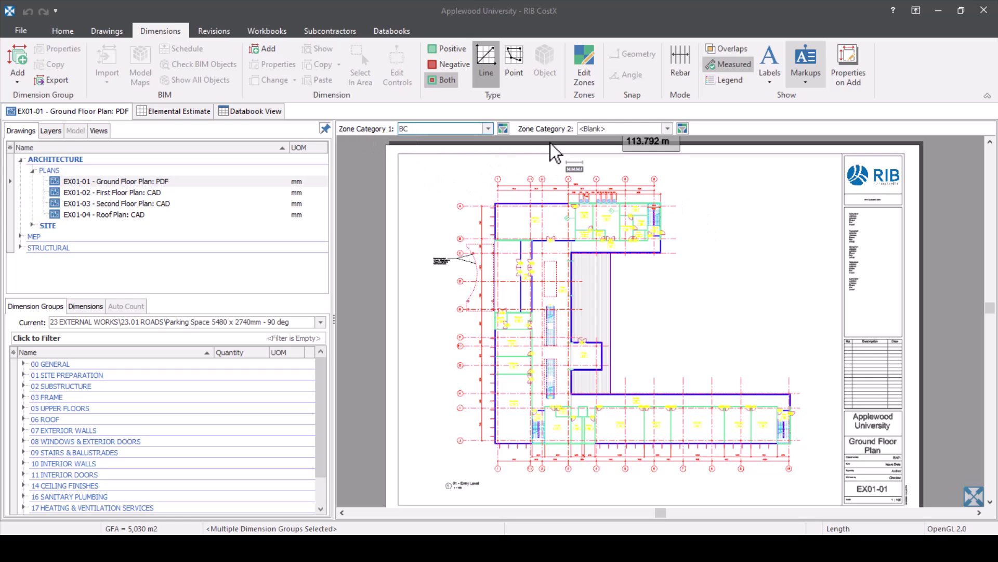
- Keep Zone Category 2 at <Blank> and make Conference in 00 GENERAL\ROOMS the current dimension group
left_click(667, 128)
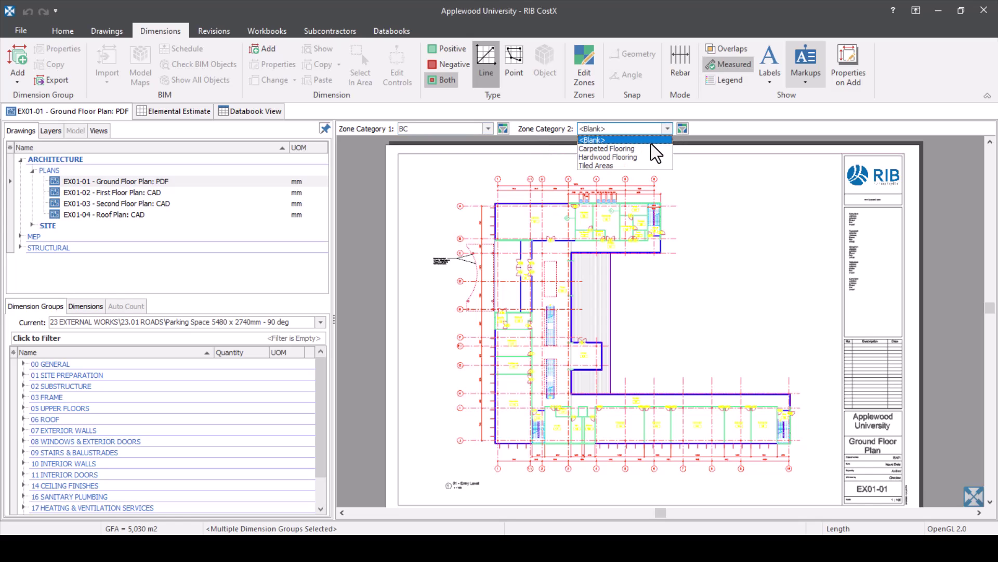
left_click(648, 143)
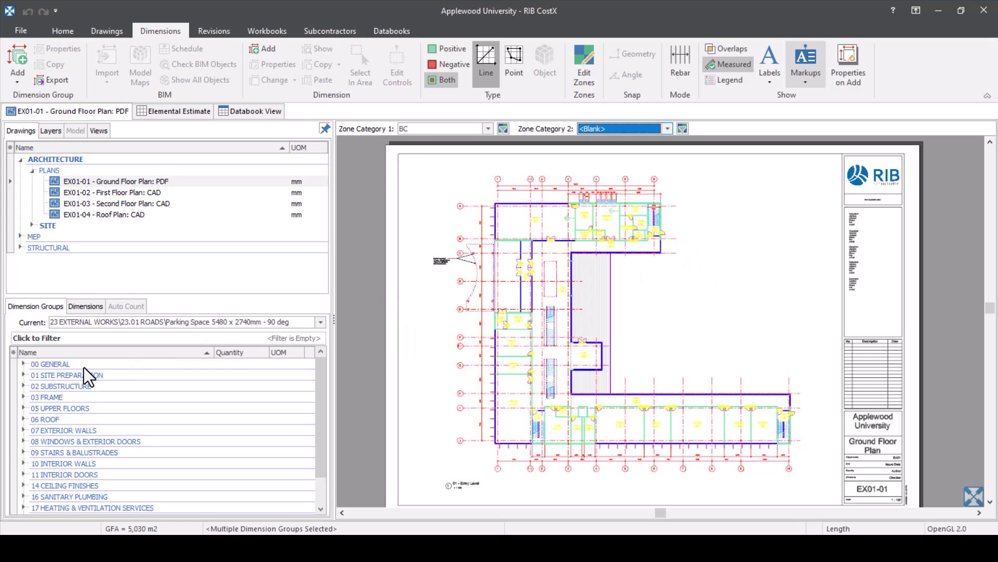
left_click(24, 364)
left_click(36, 386)
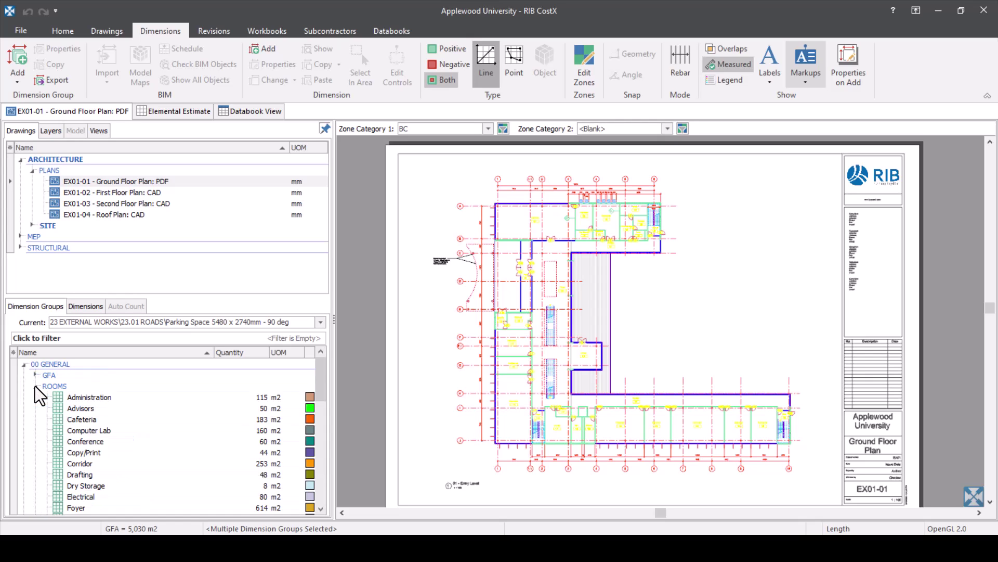
left_click(99, 441)
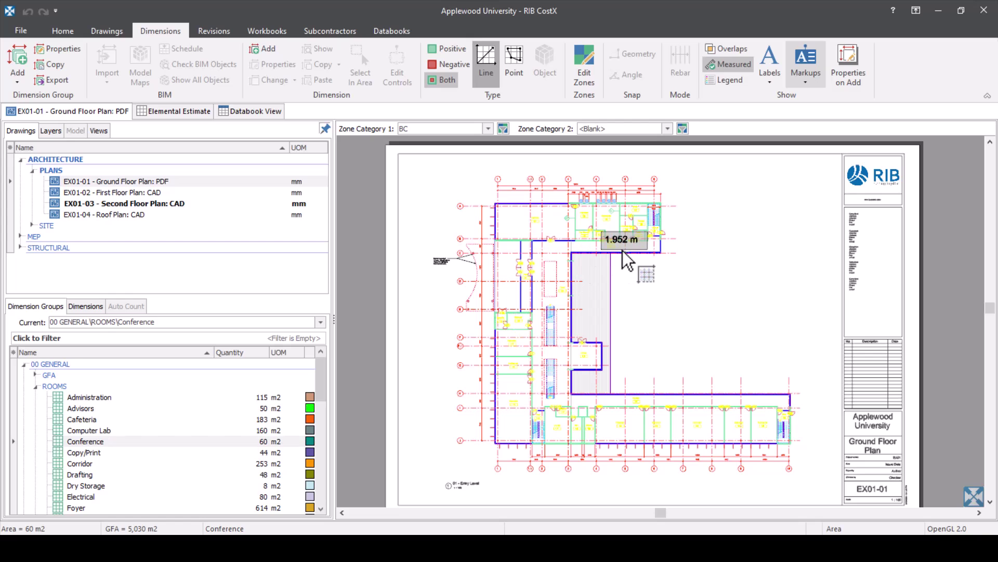
- Try to measure the area of Conference room 116 with Zone Category 2 left blank, and cancel the measurement
scroll(538, 321, "up", 5)
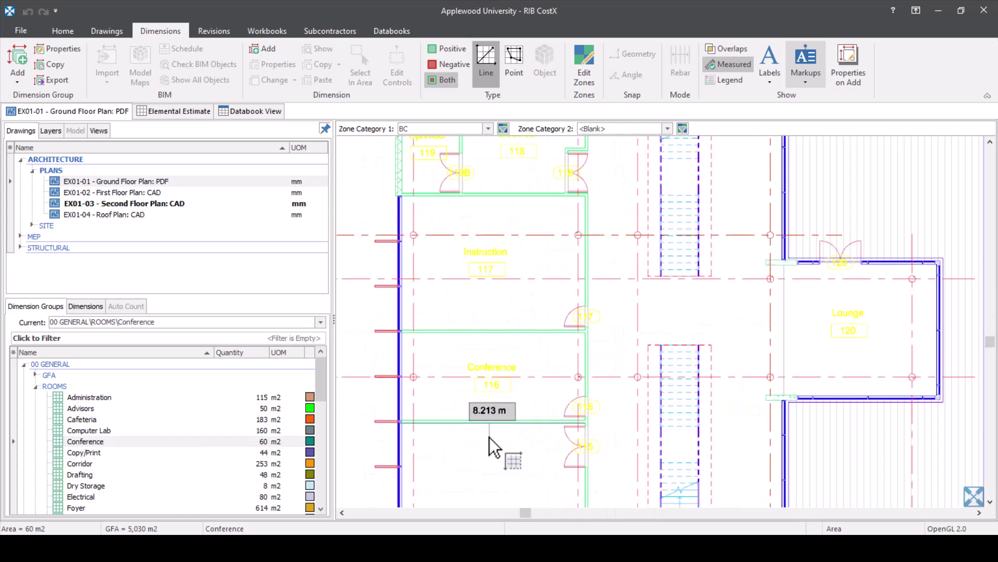
left_click(532, 350)
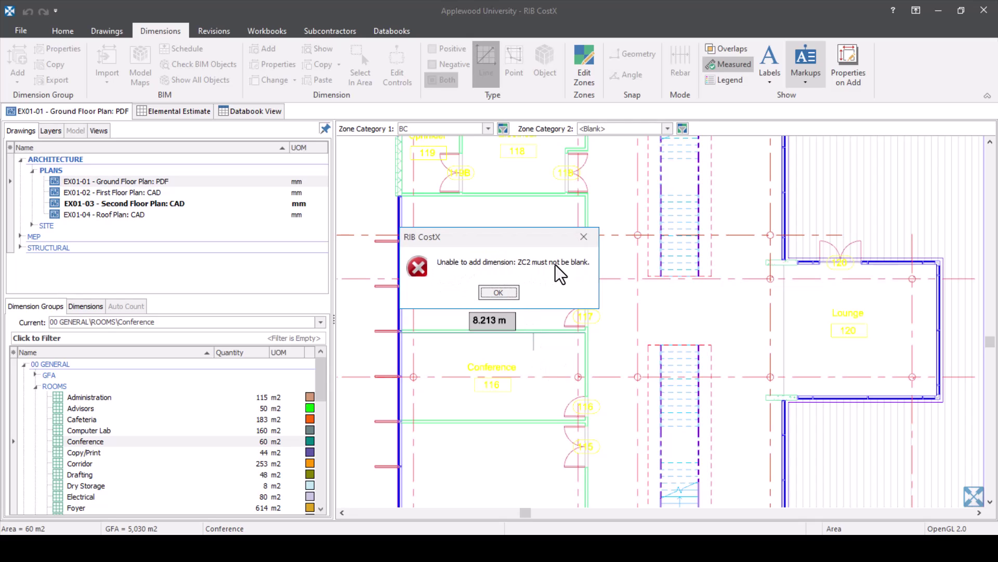
left_click(509, 293)
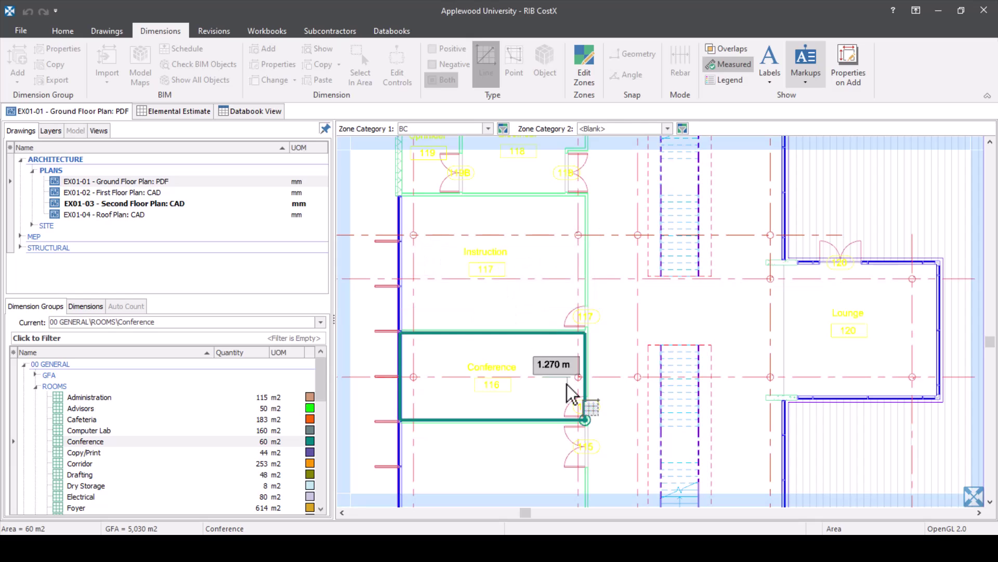
key("Escape")
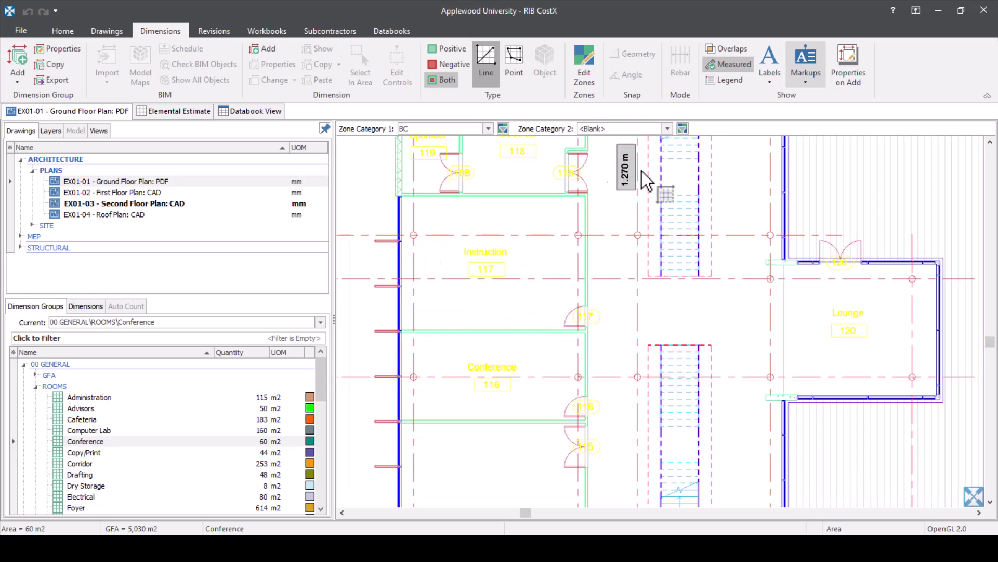
- Set Zone Category 2 to Carpeted Flooring and measure the area of Conference room 116 on the ground floor plan
left_click(666, 129)
left_click(667, 131)
left_click(666, 129)
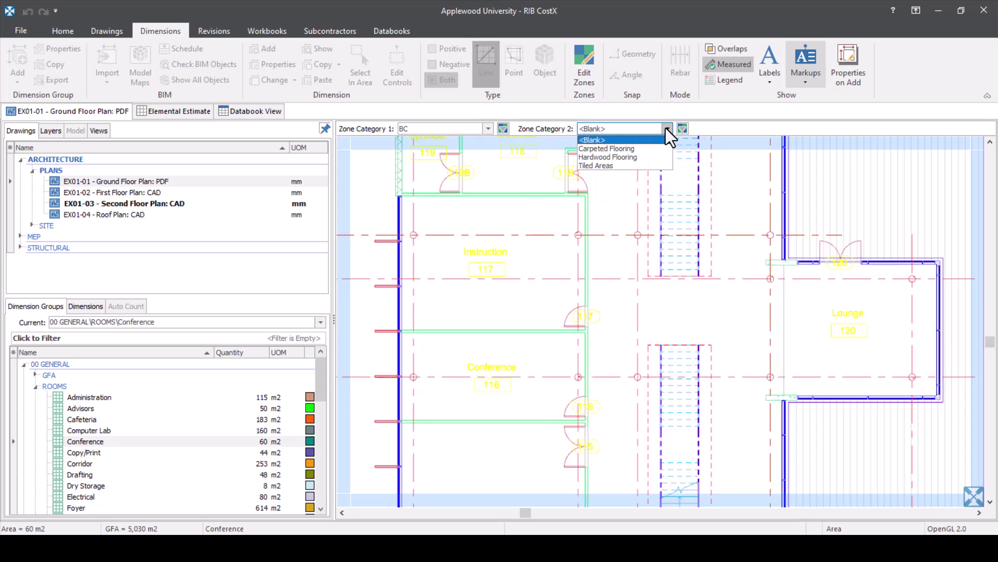
left_click(647, 149)
scroll(520, 408, "down", 3)
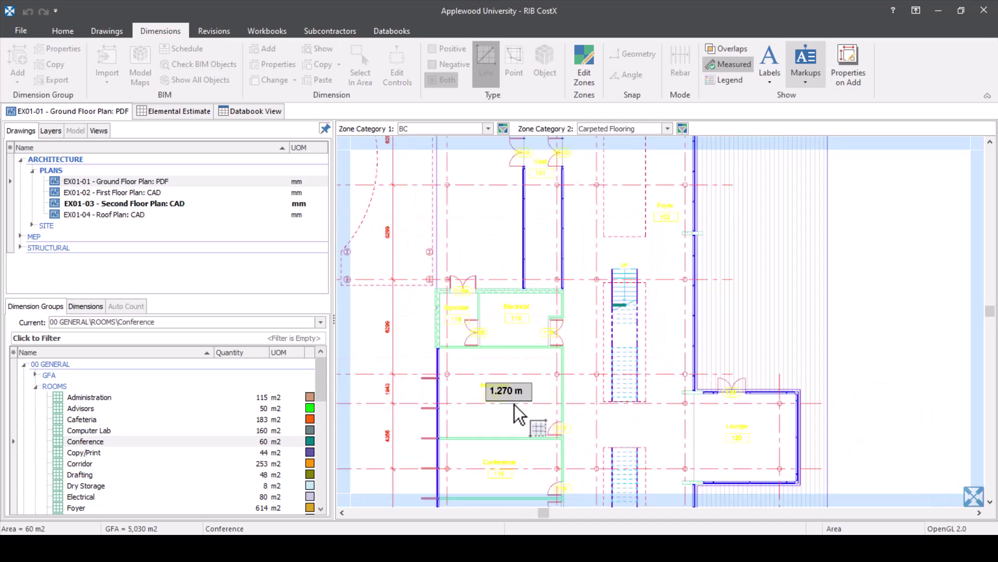
scroll(510, 458, "up", 5)
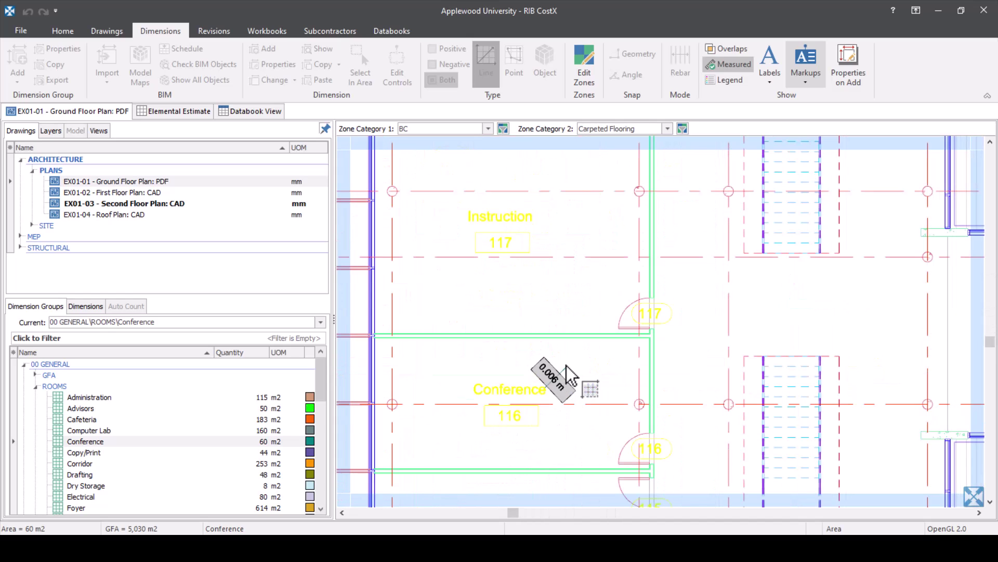
left_click(585, 350)
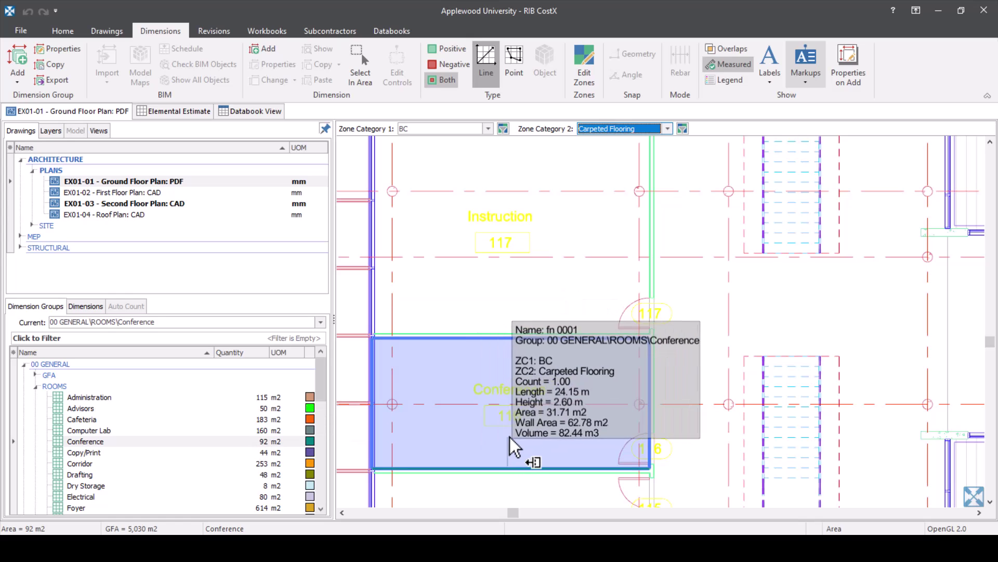
- Review the zones of ZC2: Floor Finishes in the building properties and leave without saving changes
left_click(585, 66)
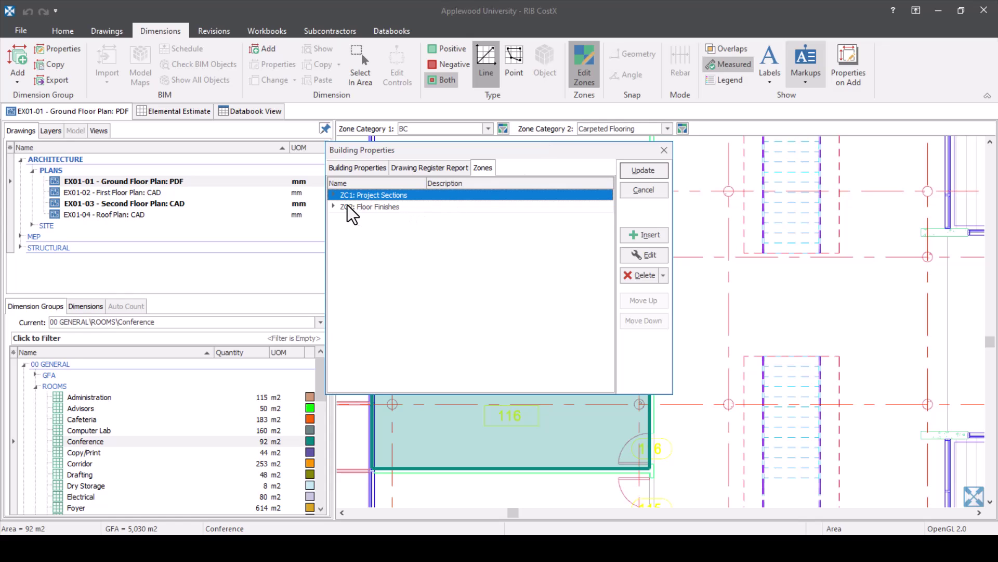
left_click(334, 207)
double_click(483, 205)
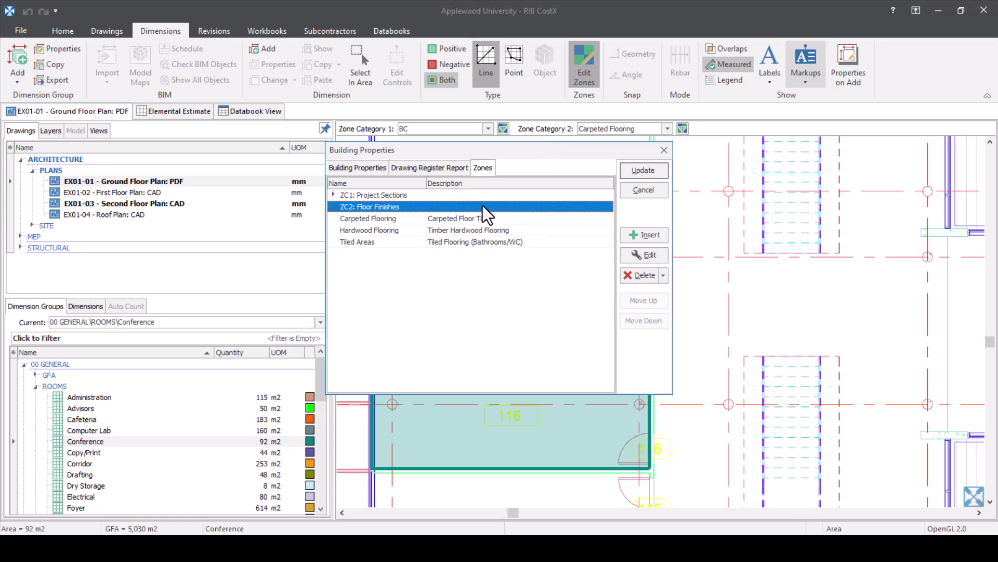
left_click(605, 261)
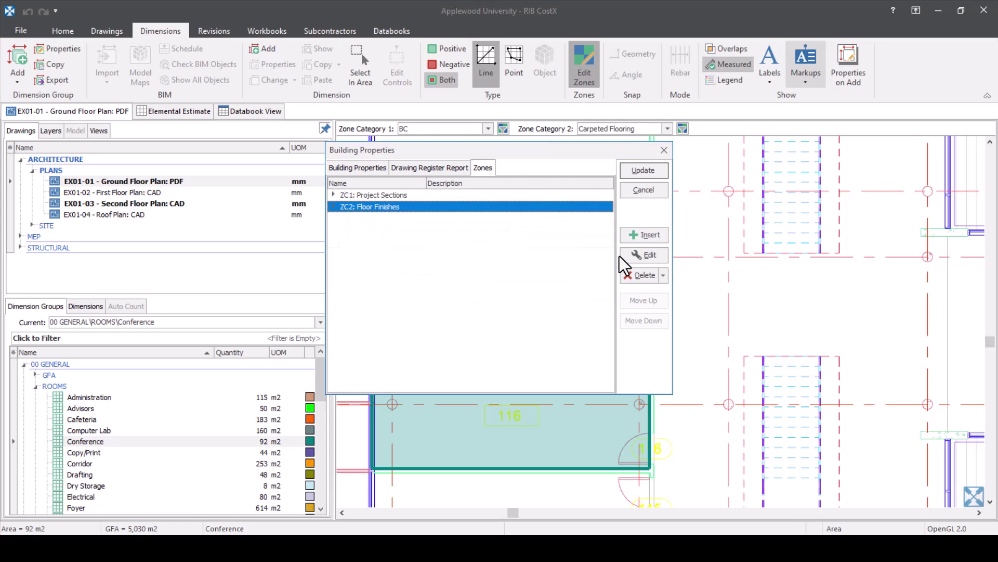
left_click(653, 191)
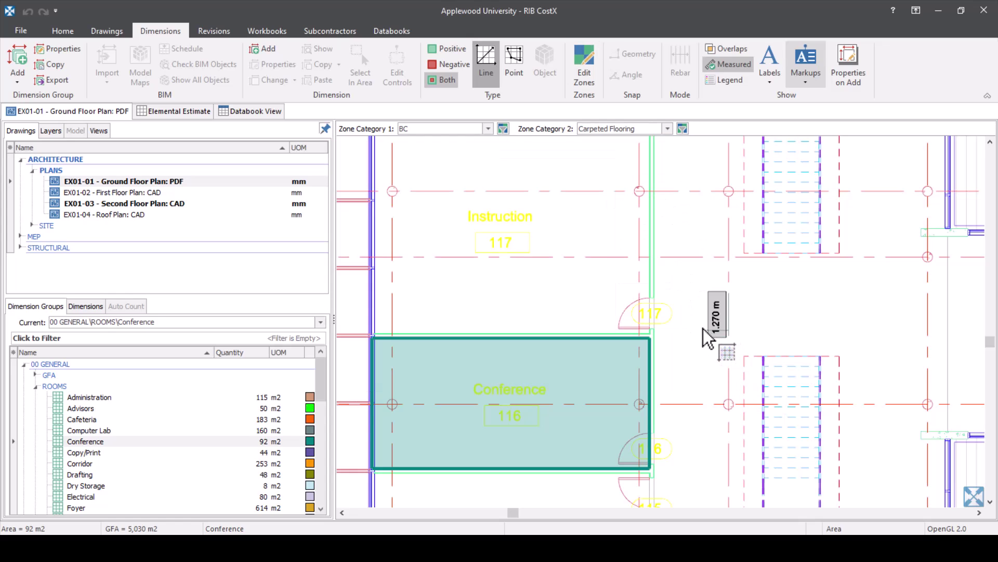
- Set Zone Category 2 to <Blank> for new measurements
left_click(668, 128)
left_click(645, 139)
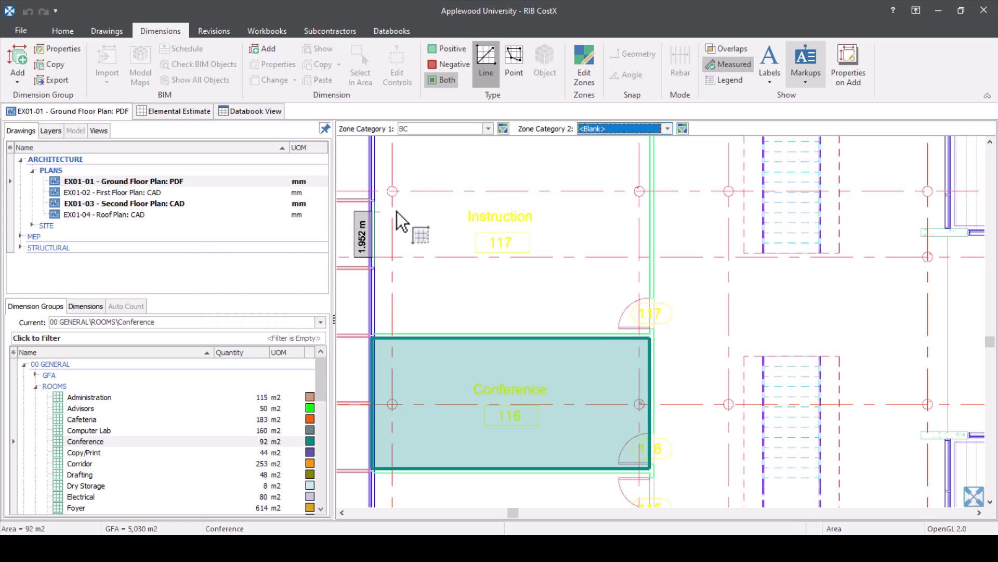
- Review the default zone options for Floor Finishes (ZC2) in the EX01-01 Ground Floor Plan drawing properties without changing them
left_click(202, 180)
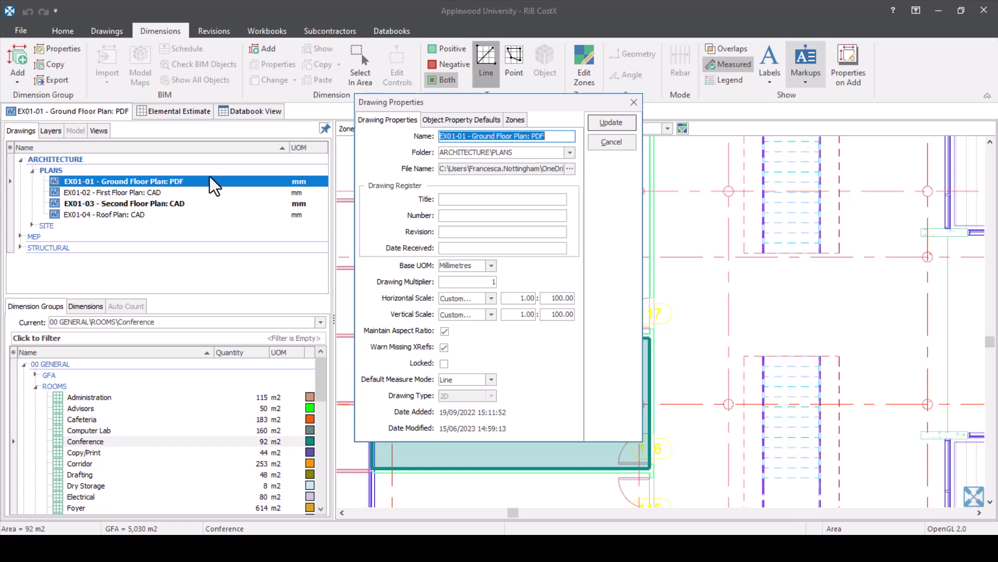
left_click(519, 118)
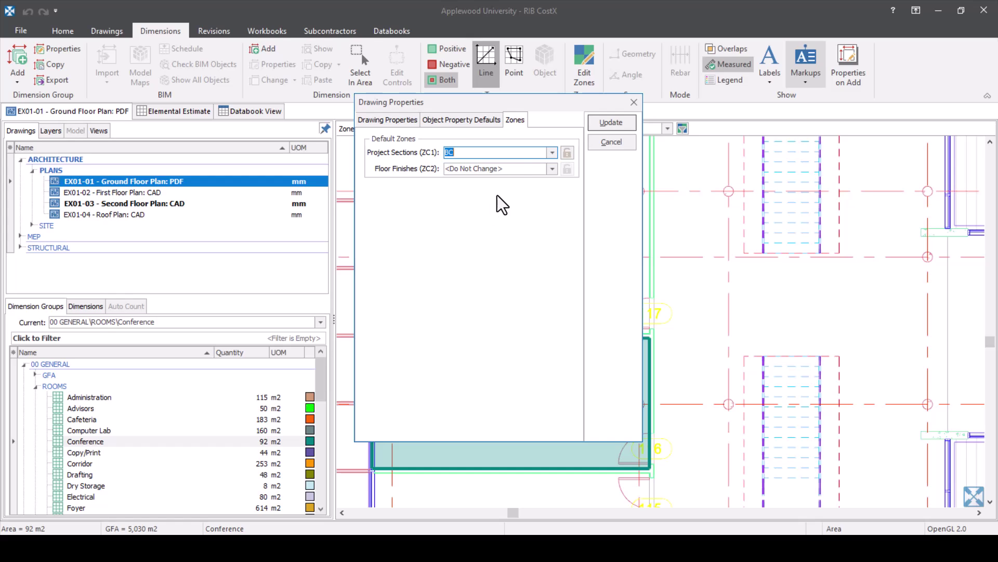
left_click(551, 170)
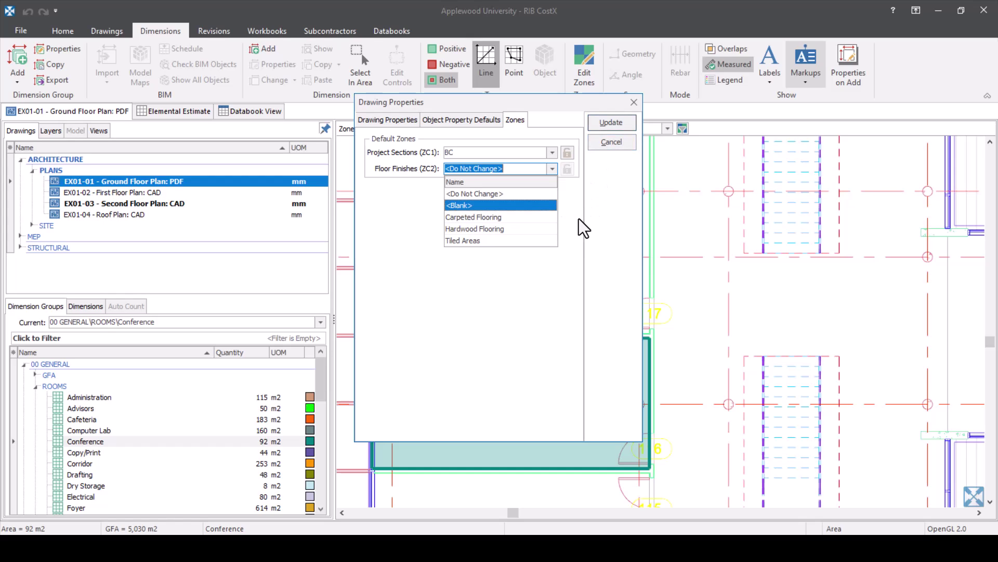
left_click(508, 269)
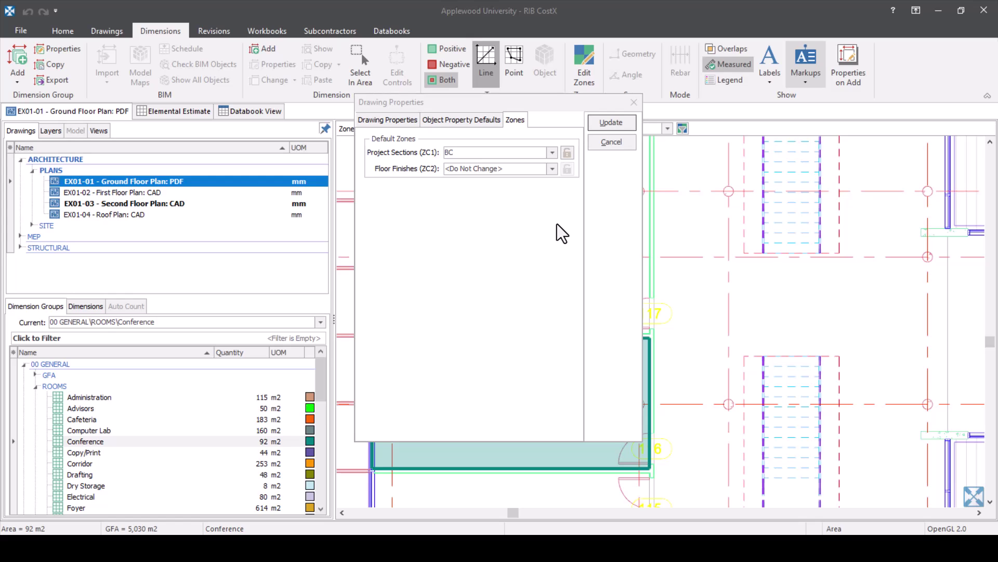
left_click(611, 142)
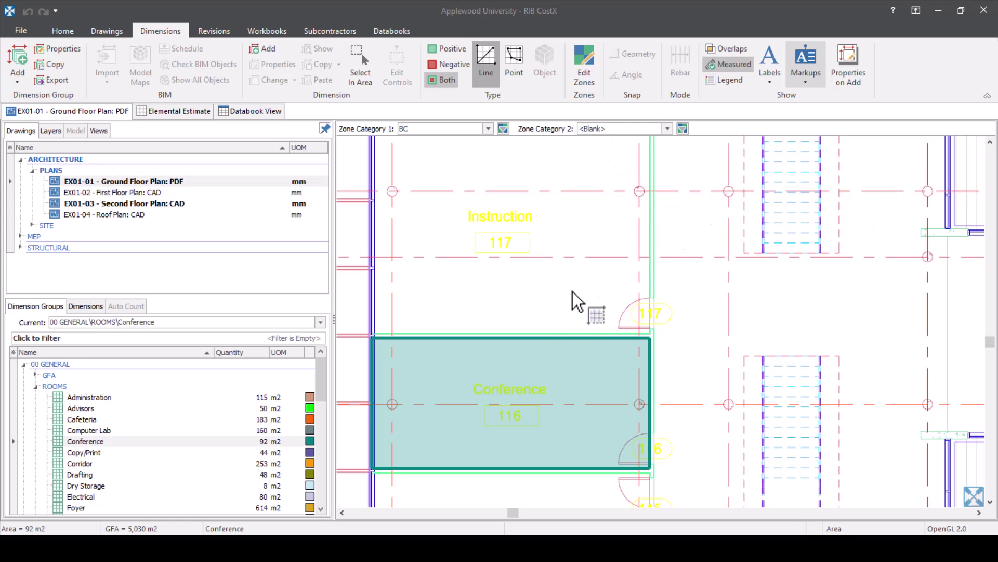
mouse_move(546, 328)
scroll(546, 328, "down", 3)
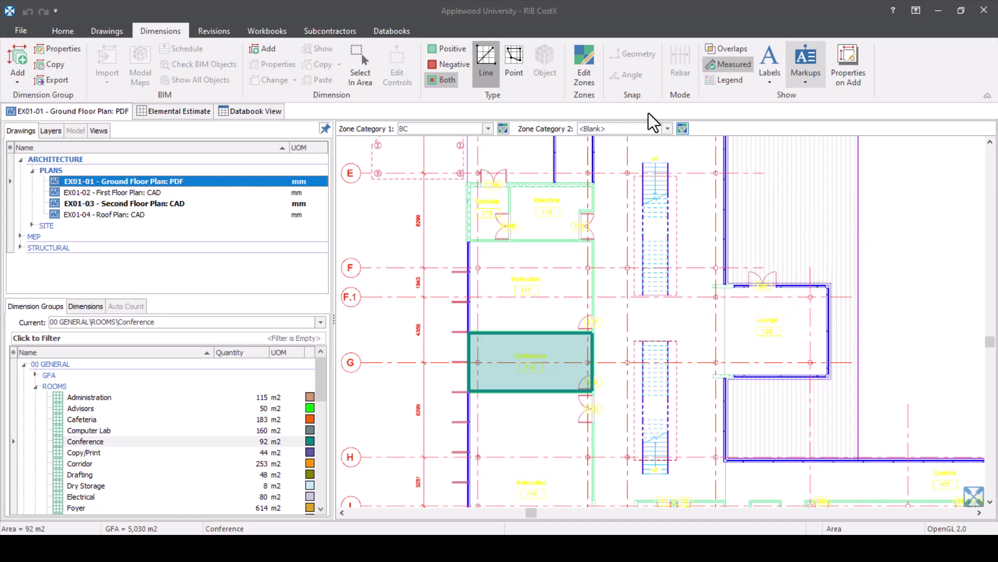
left_click(487, 128)
left_click(485, 127)
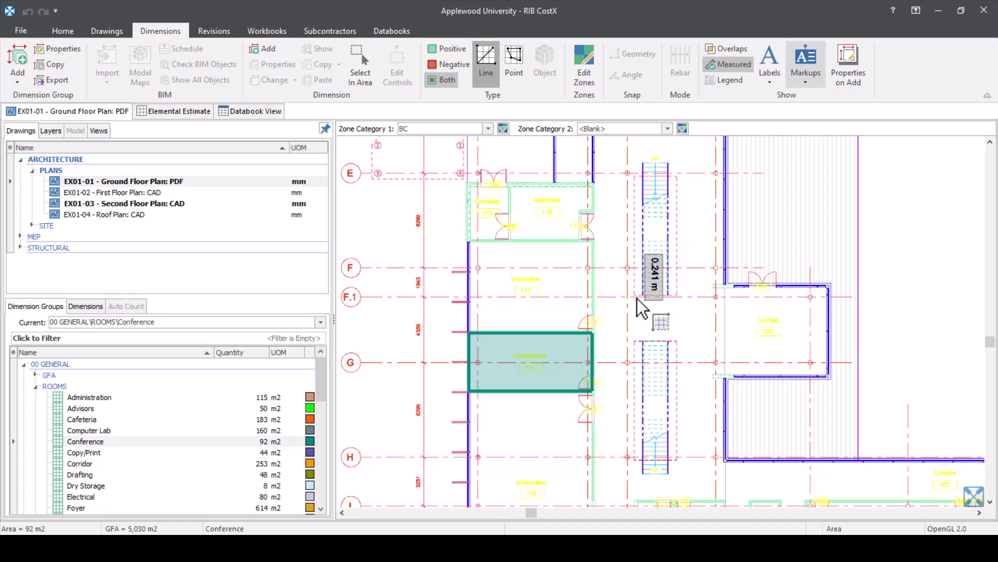
- Change the ZC2 zone of the measured Conference room 116 area to Hardwood Flooring
left_click(567, 367)
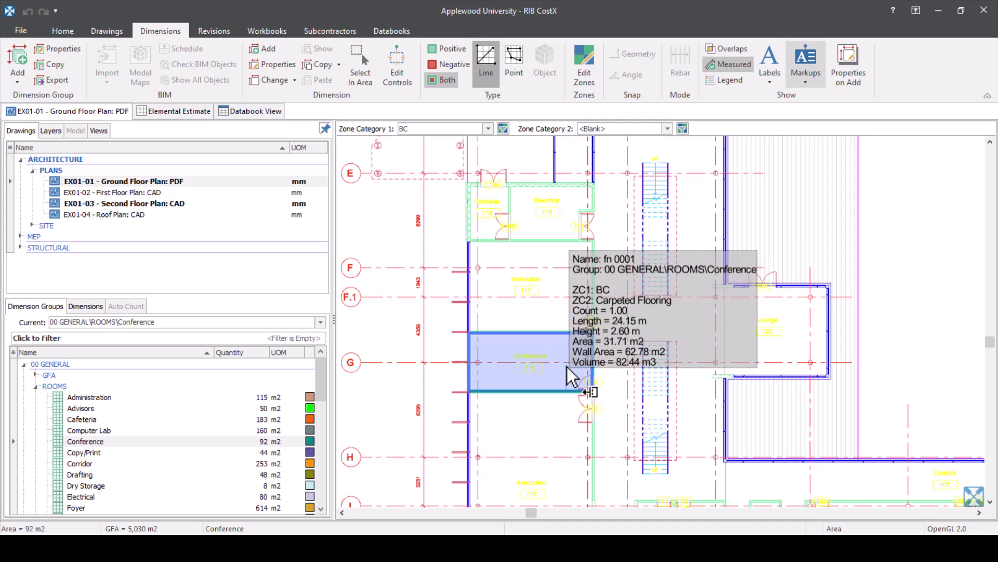
right_click(501, 378)
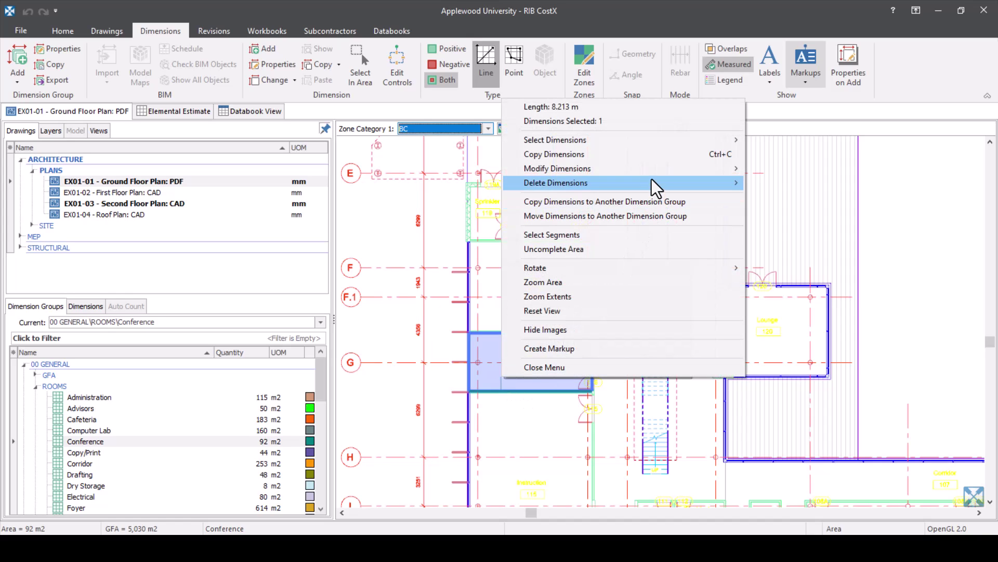
mouse_move(654, 169)
left_click(831, 208)
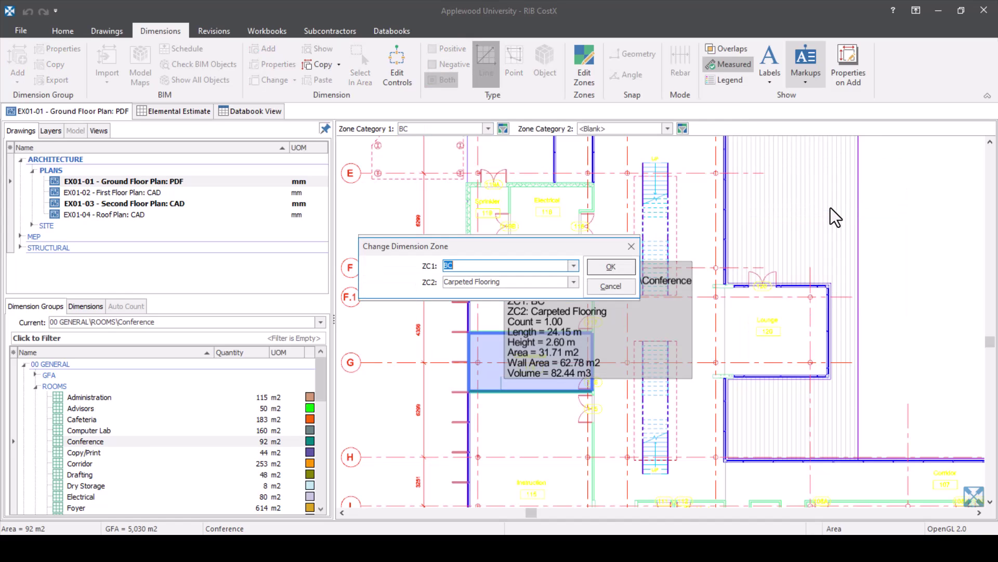
left_click(574, 281)
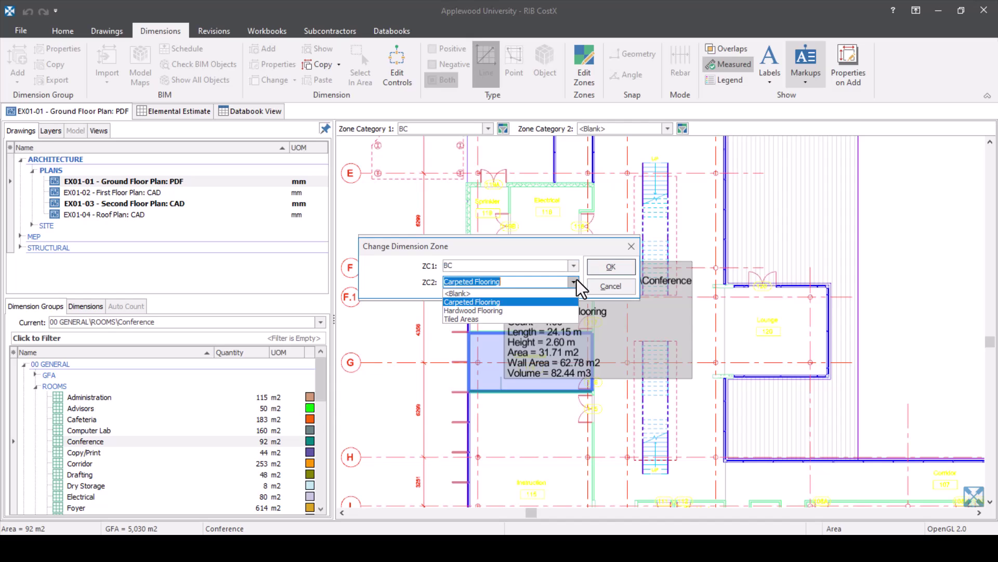
left_click(557, 309)
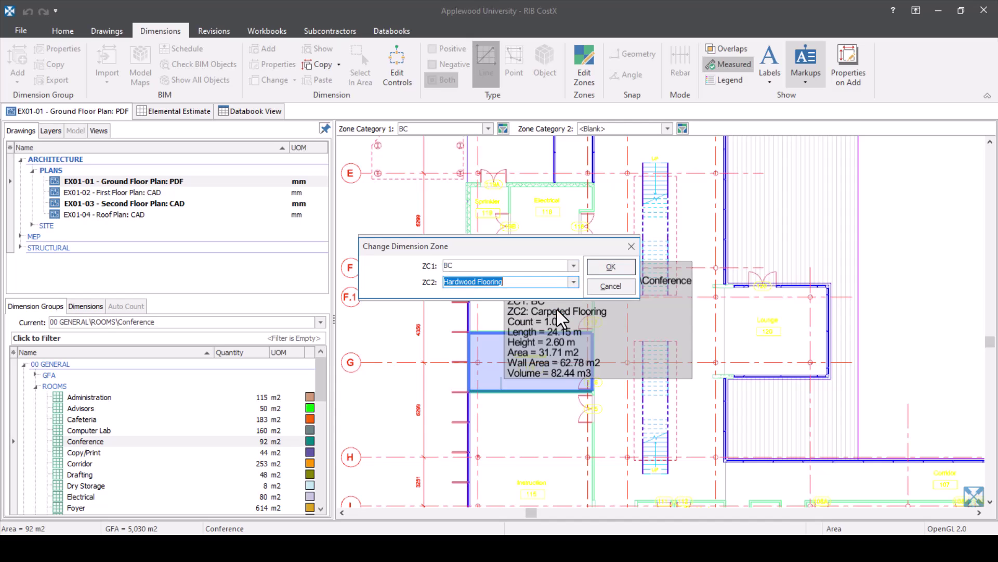
left_click(619, 268)
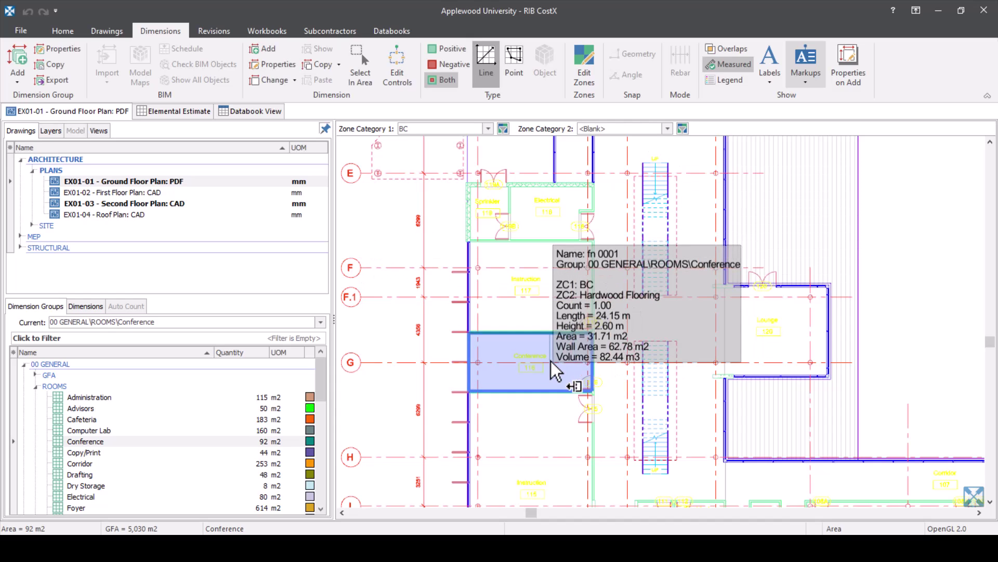
- Change the ZC2 zone of the measured Conference room 116 area to Carpeted Flooring
right_click(500, 354)
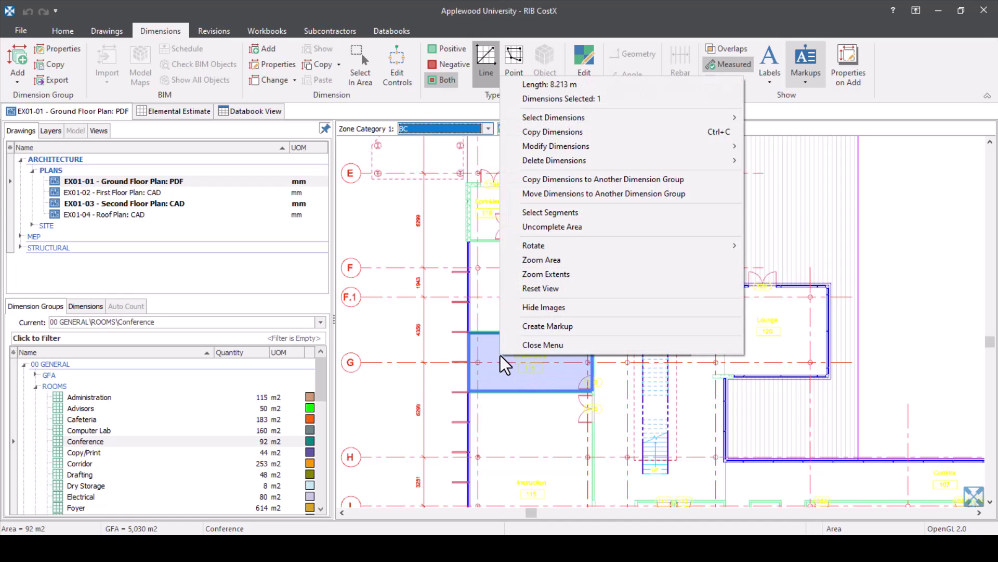
mouse_move(585, 146)
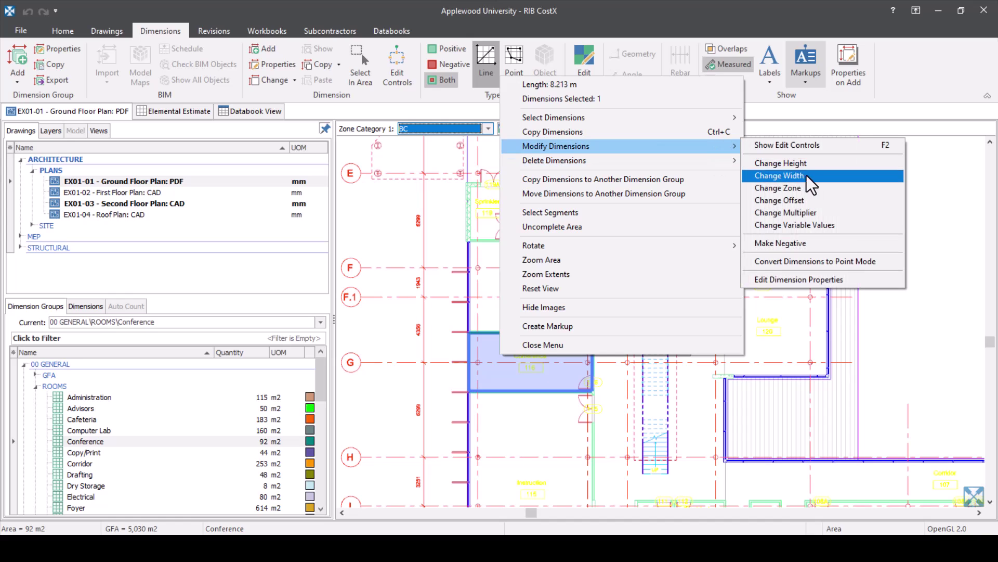
left_click(819, 188)
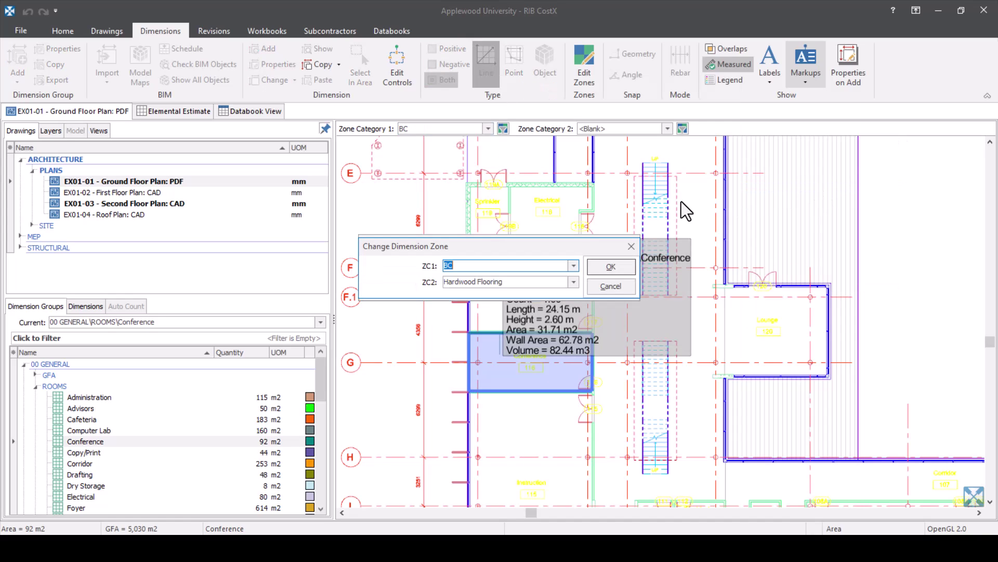
left_click(573, 282)
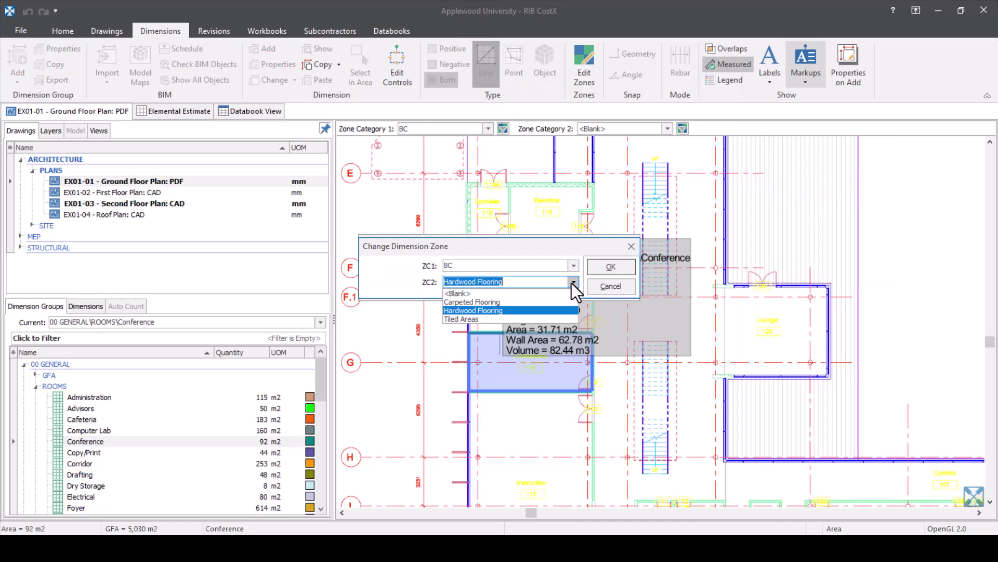
left_click(538, 302)
left_click(619, 269)
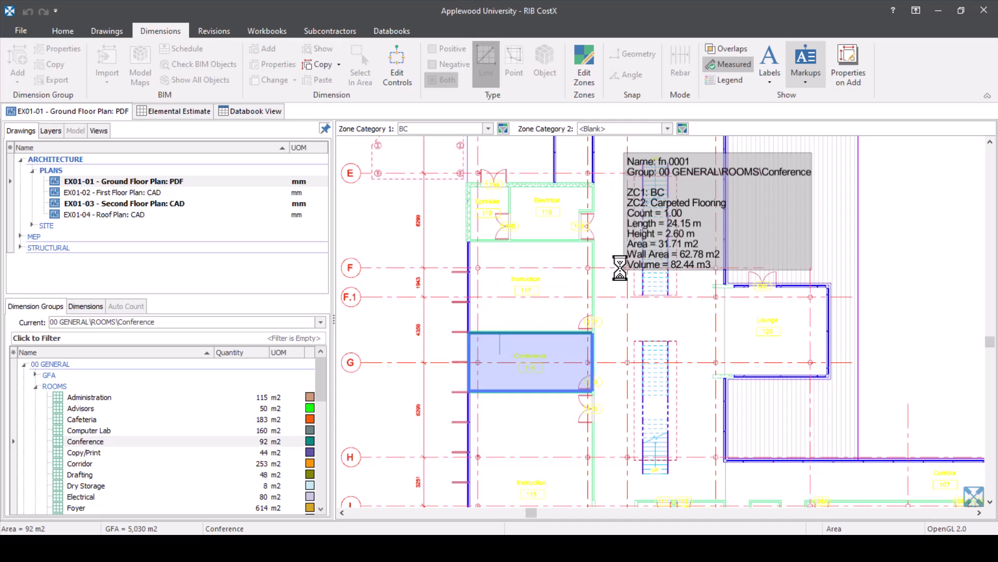
- Measure the Conference room 103 area in the Conference group with Zone Category 2 set to Carpeted Flooring
scroll(798, 424, "down", 3)
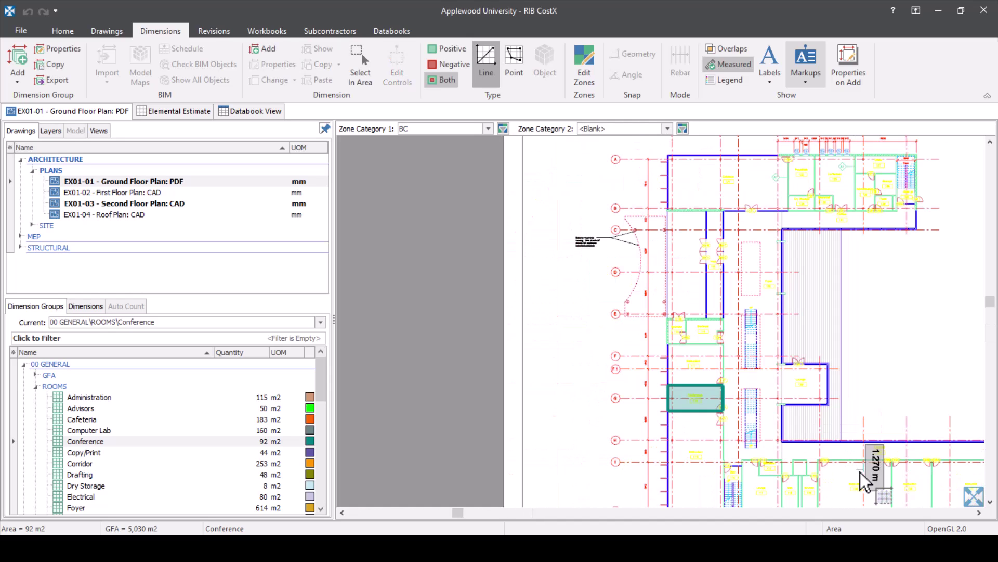
scroll(612, 297, "up", 5)
scroll(860, 301, "up", 2)
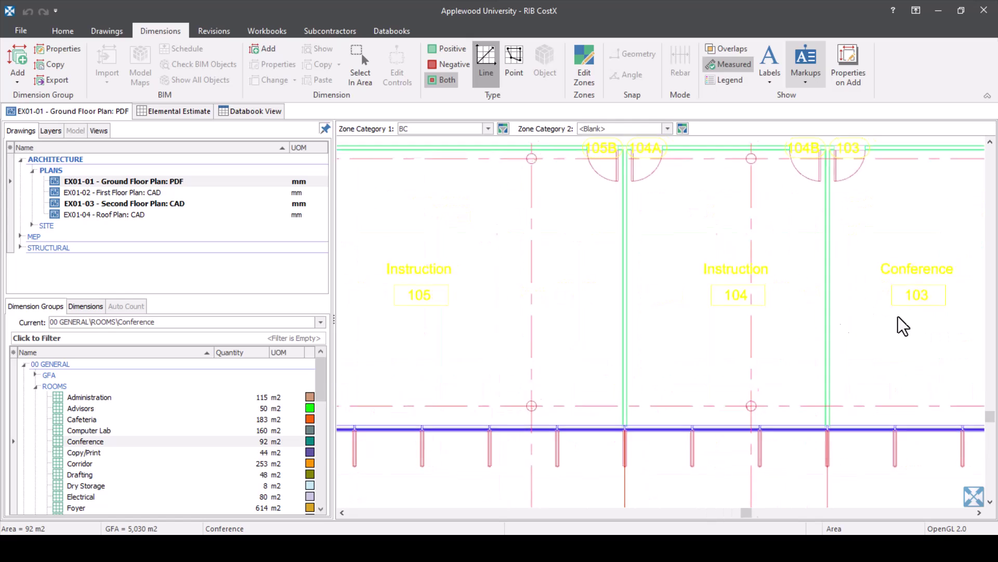
middle_click_drag(897, 316, 629, 332)
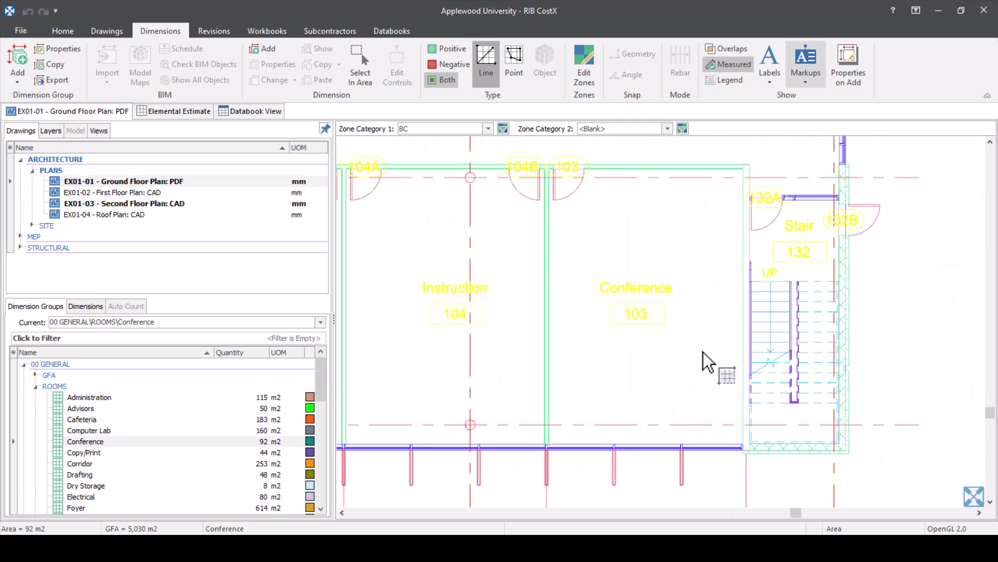
left_click(668, 129)
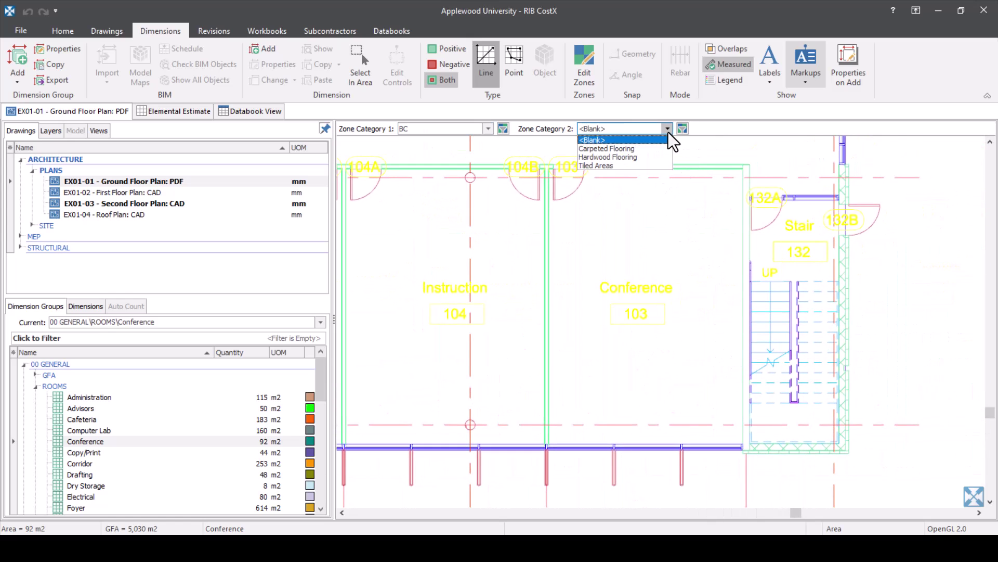
left_click(663, 150)
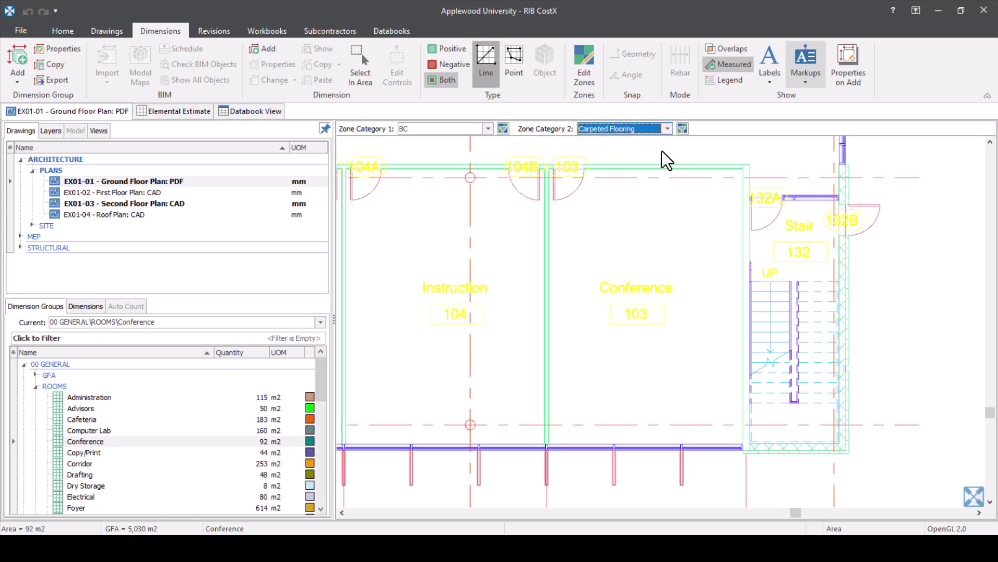
left_click(735, 267)
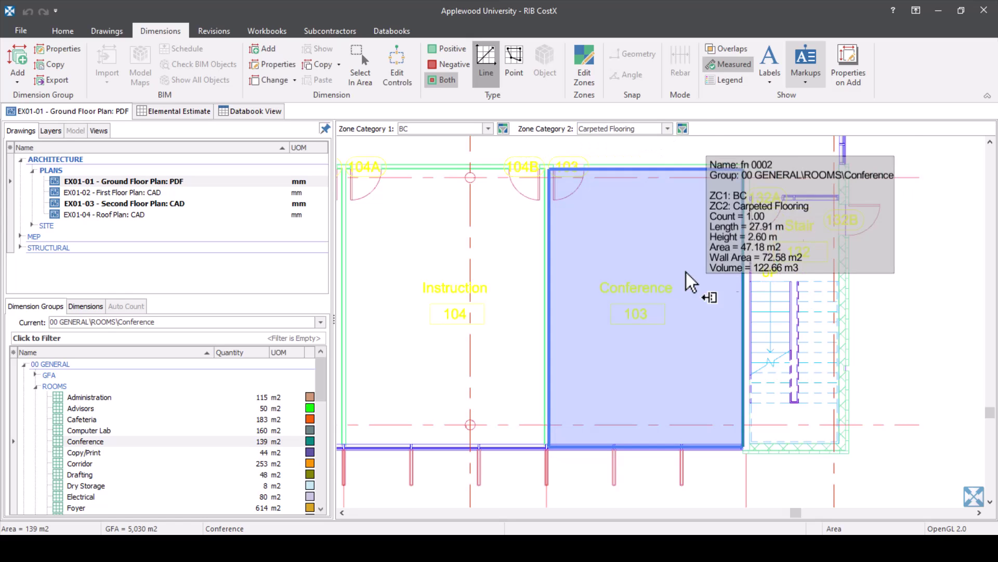
- Hide the LINES: ORANGE layer of the ground floor plan before measuring Conference room 123
scroll(551, 256, "down", 5)
scroll(560, 310, "up", 6)
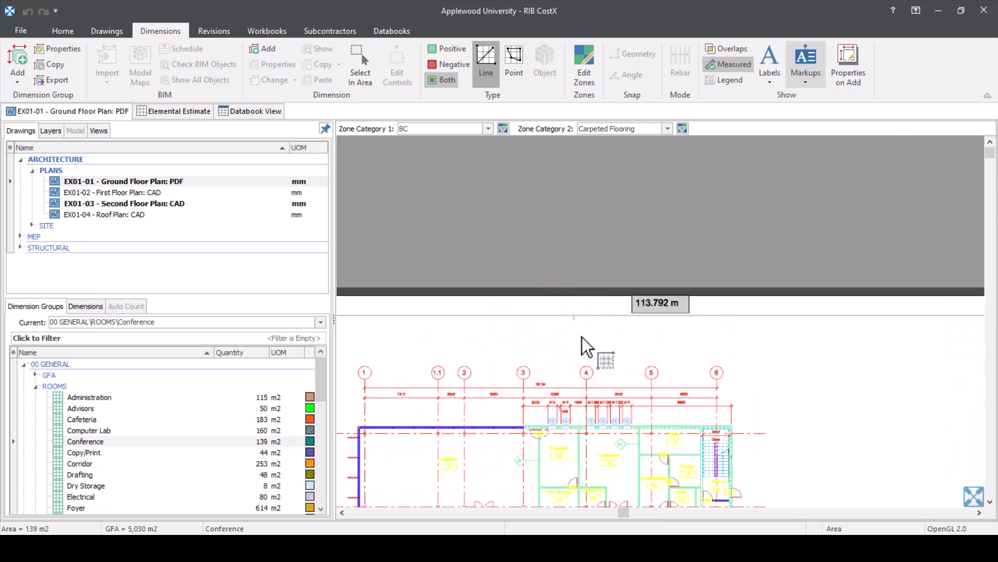
middle_click_drag(624, 465, 594, 383)
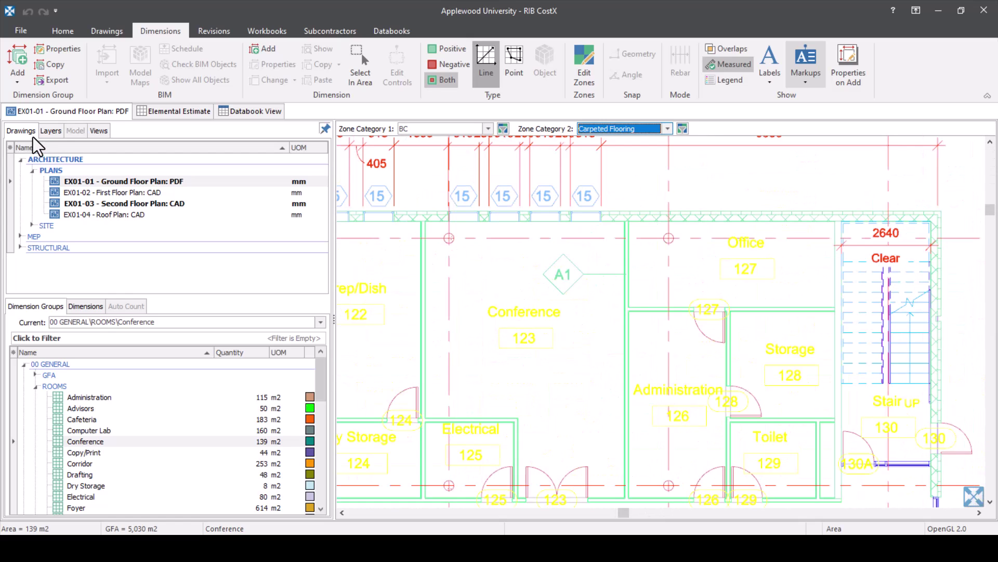
left_click(51, 130)
left_click(487, 241)
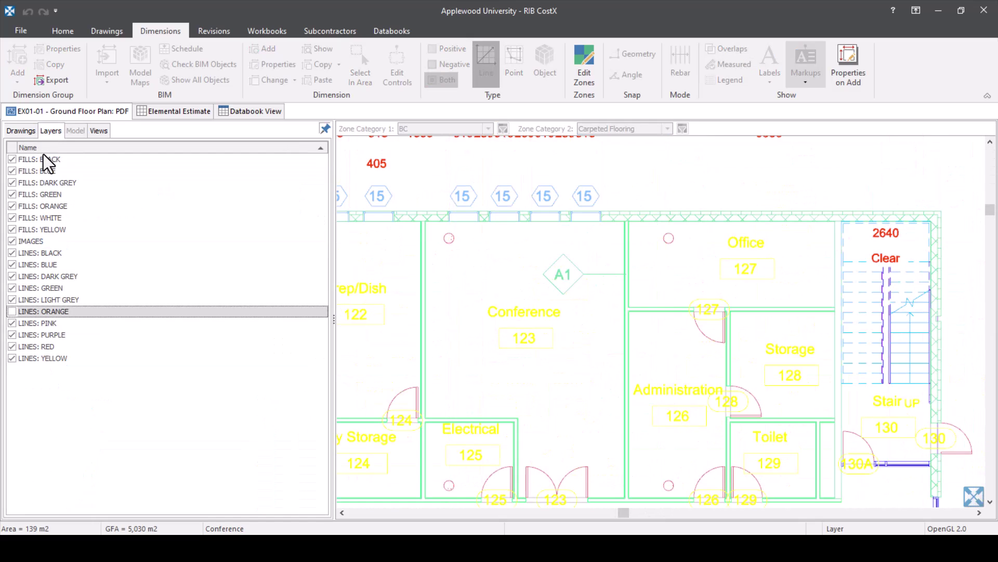
- Measure the full L-shaped Conference room 123 area, including its entrance beside Electrical 125, as Carpeted Flooring
key("Escape")
left_click(464, 381)
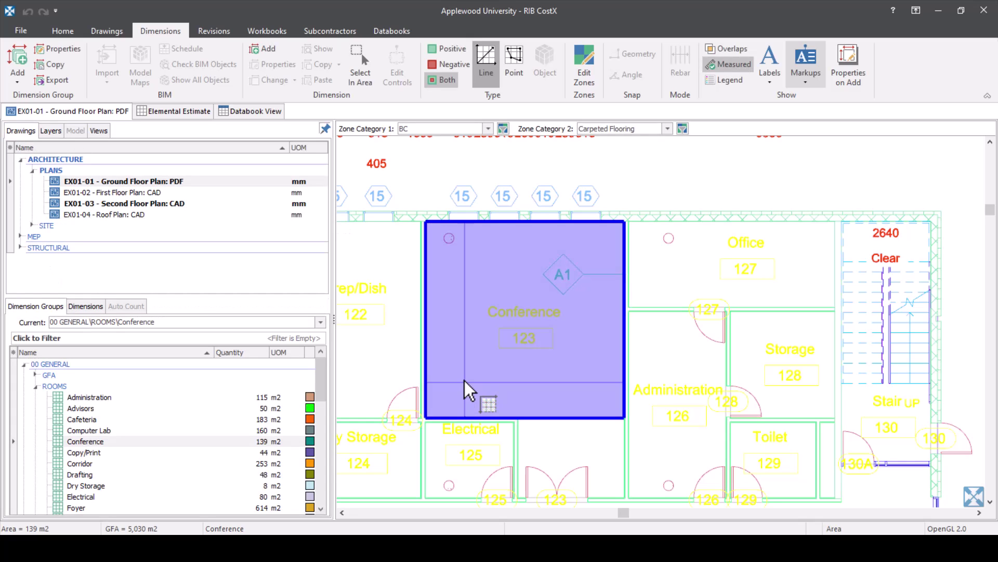
left_click(597, 451)
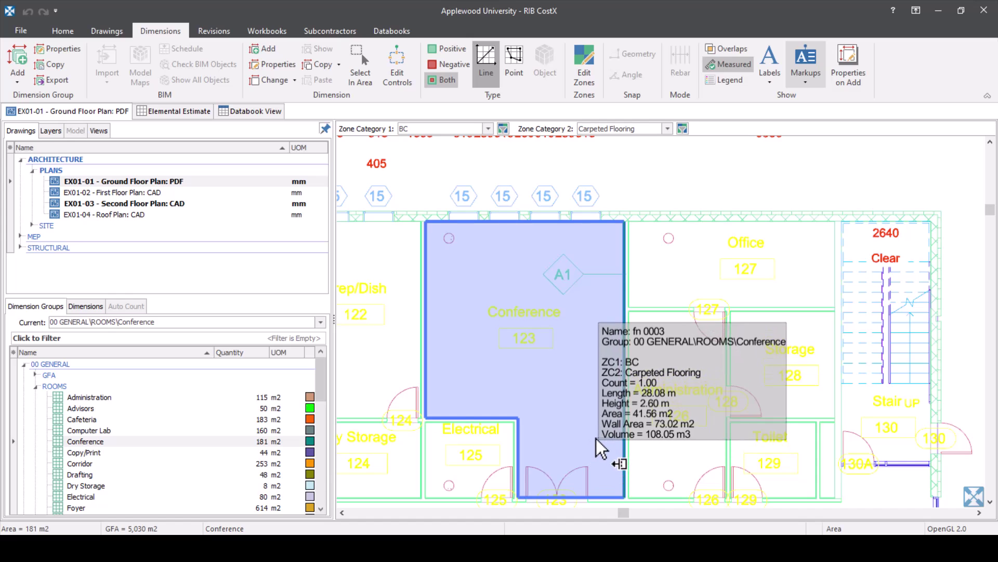
- Measure the two long corridors of the building's wings in the Corridor group with Zone Category 2 set to Hardwood Flooring
scroll(596, 438, "down", 3)
scroll(586, 438, "down", 2)
scroll(673, 311, "up", 3)
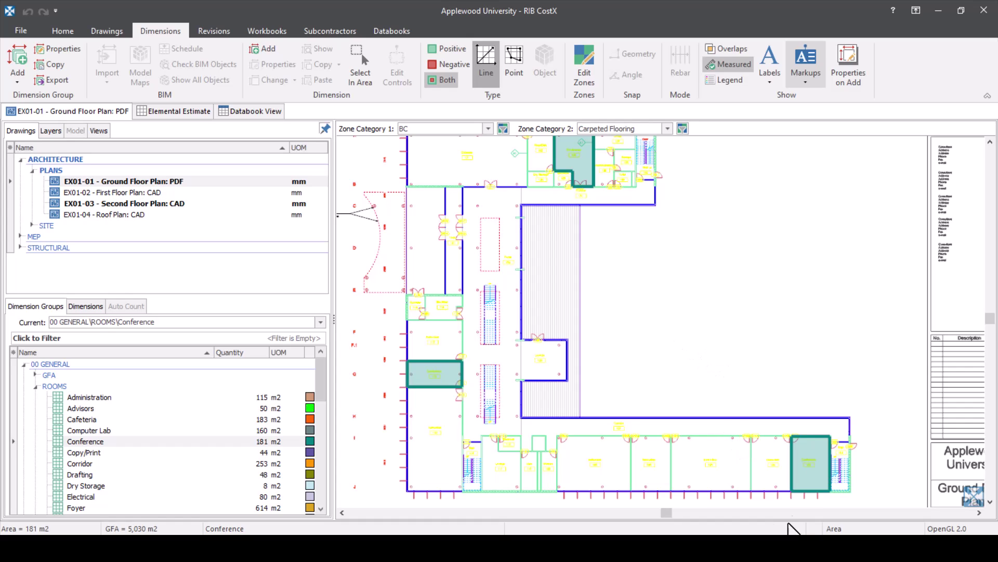
left_click(666, 129)
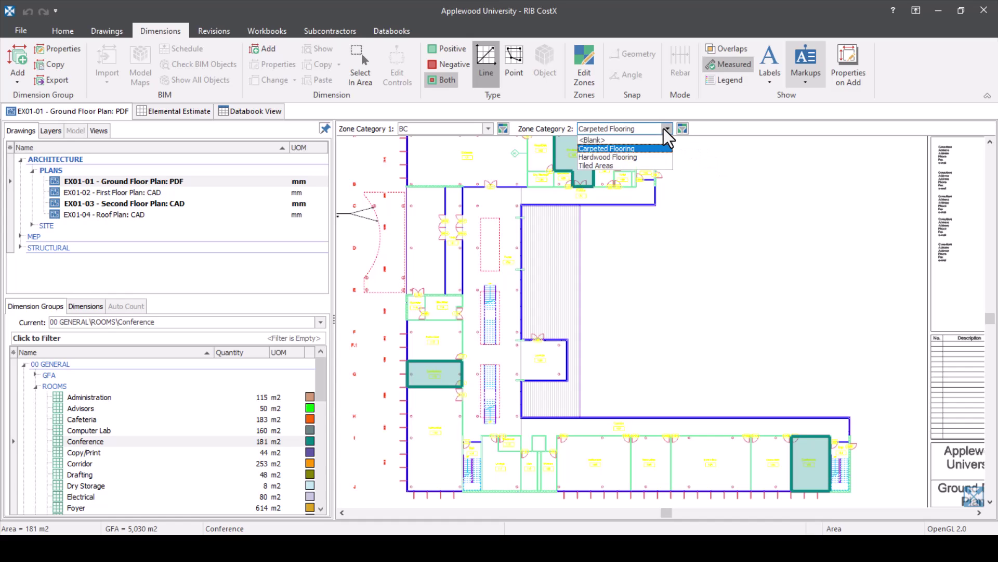
left_click(654, 157)
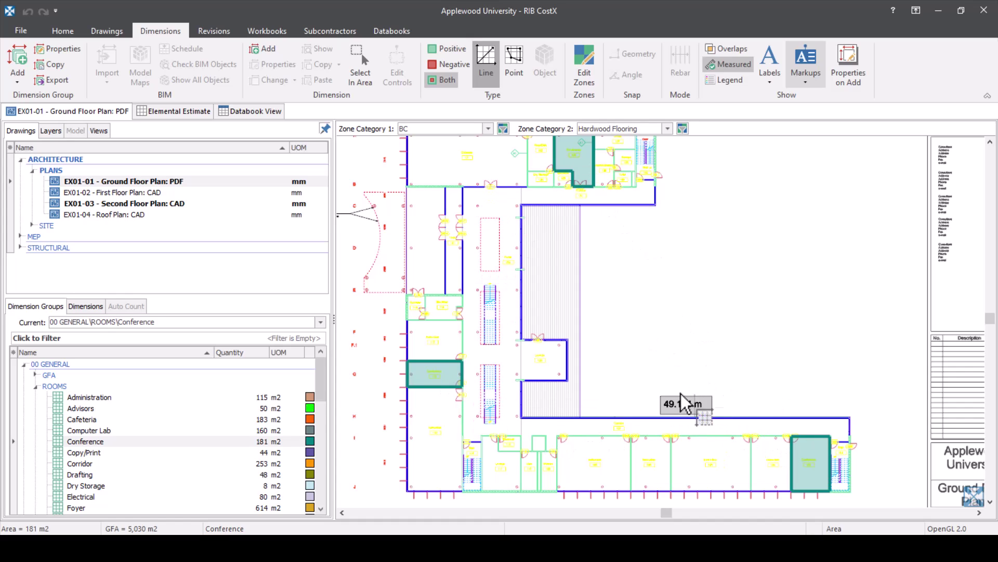
left_click(83, 463)
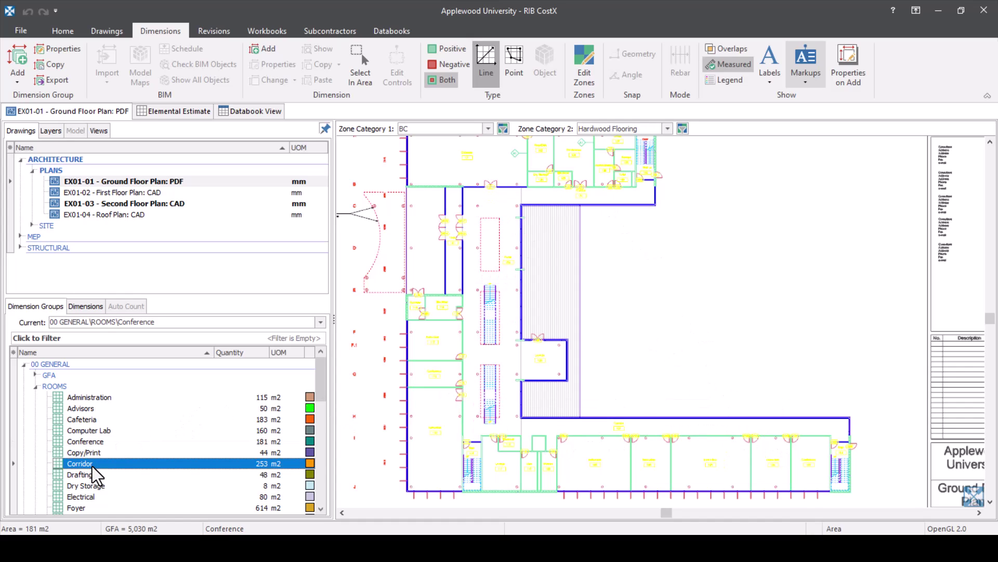
double_click(722, 425)
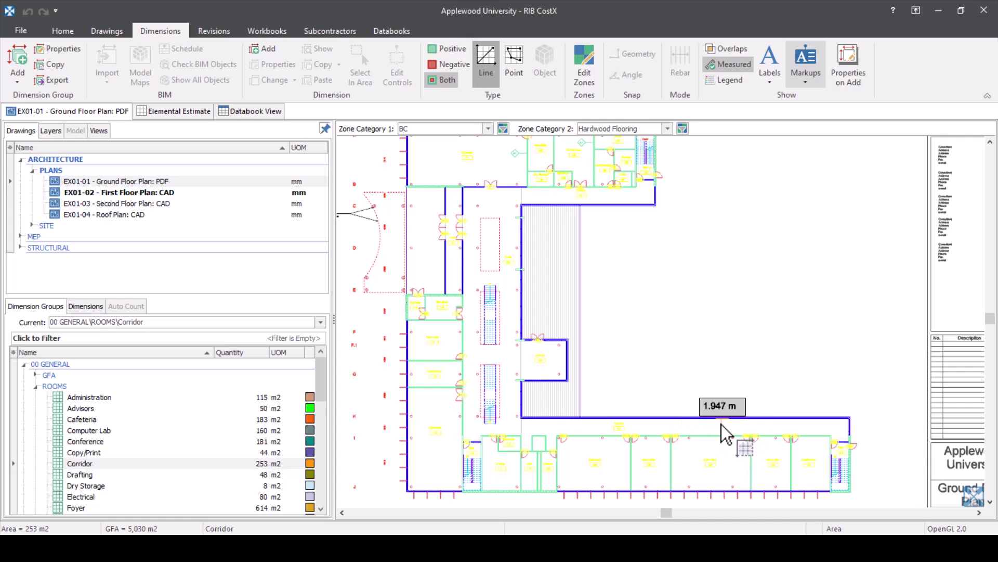
left_click(639, 195)
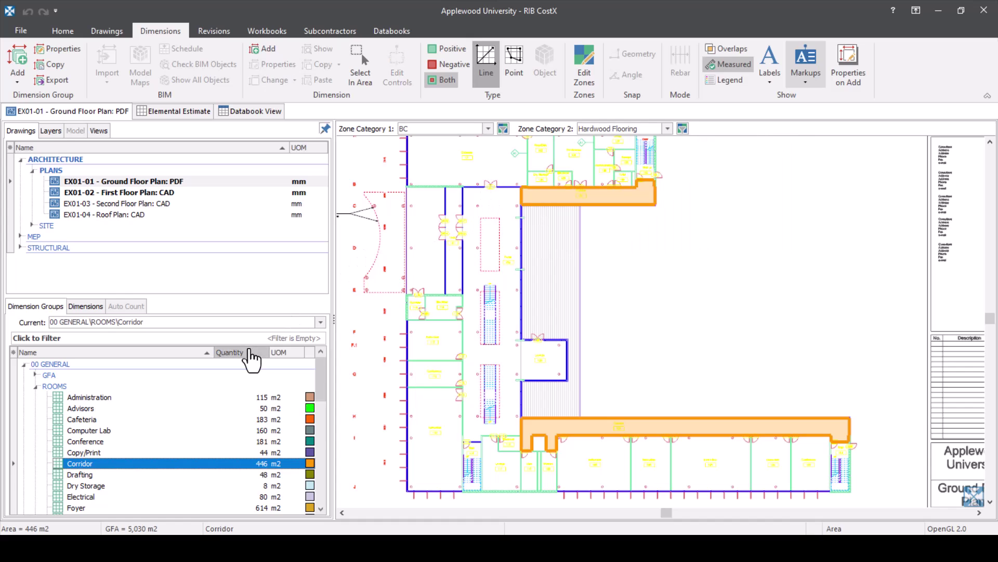
- Add the central Foyer 102 area to the Corridor group as Hardwood Flooring
left_click(509, 278)
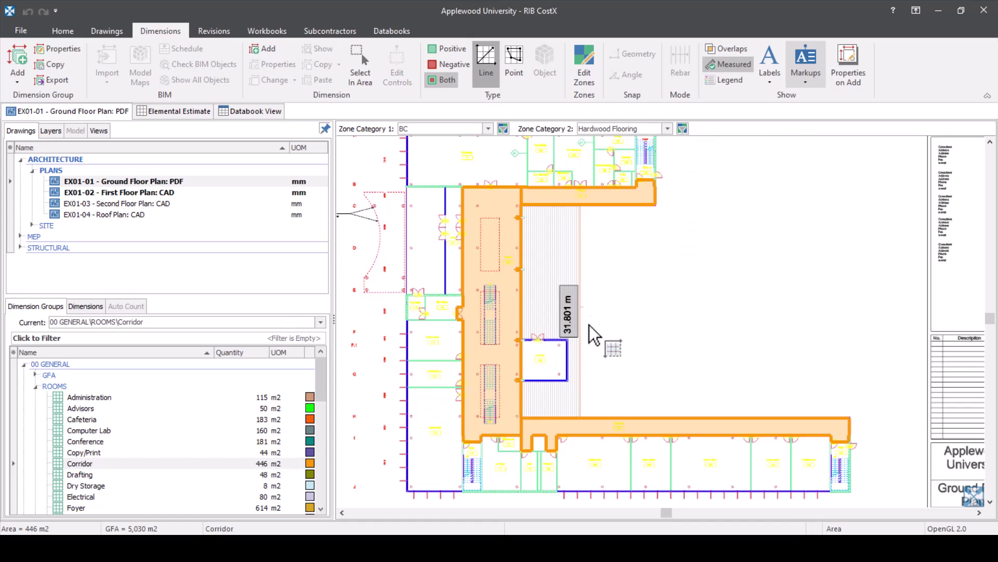
scroll(625, 316, "down", 1)
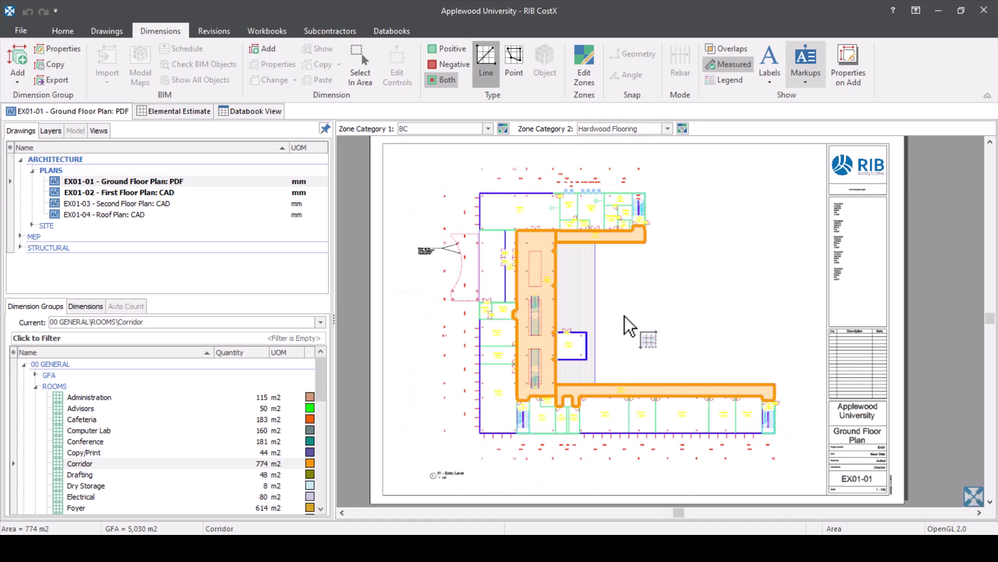
- Check all ROOMS dimension groups on the ground floor plan for overlapping dimensions, inspecting the Foyer 102 area
left_click(86, 386)
left_click(731, 48)
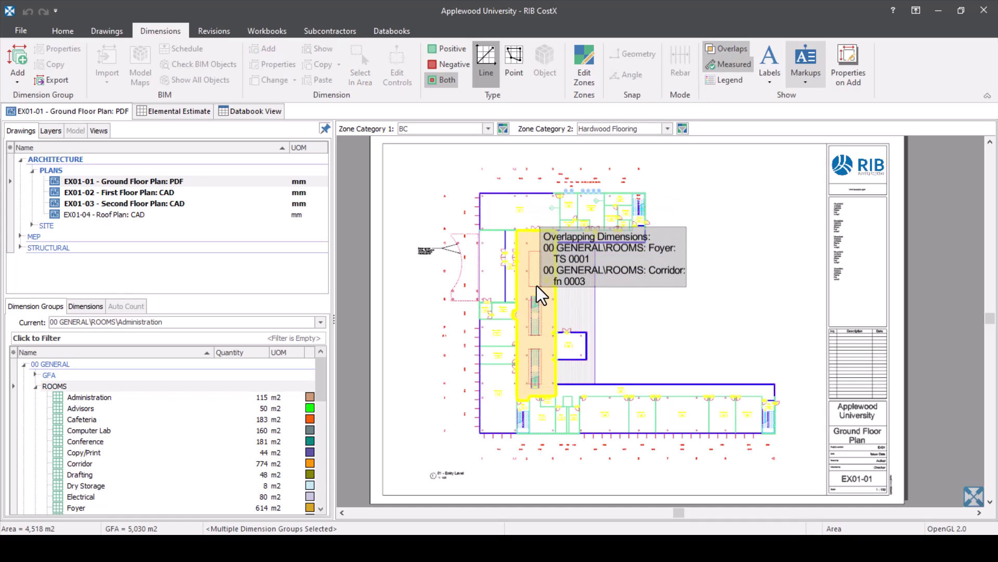
scroll(536, 286, "up", 8)
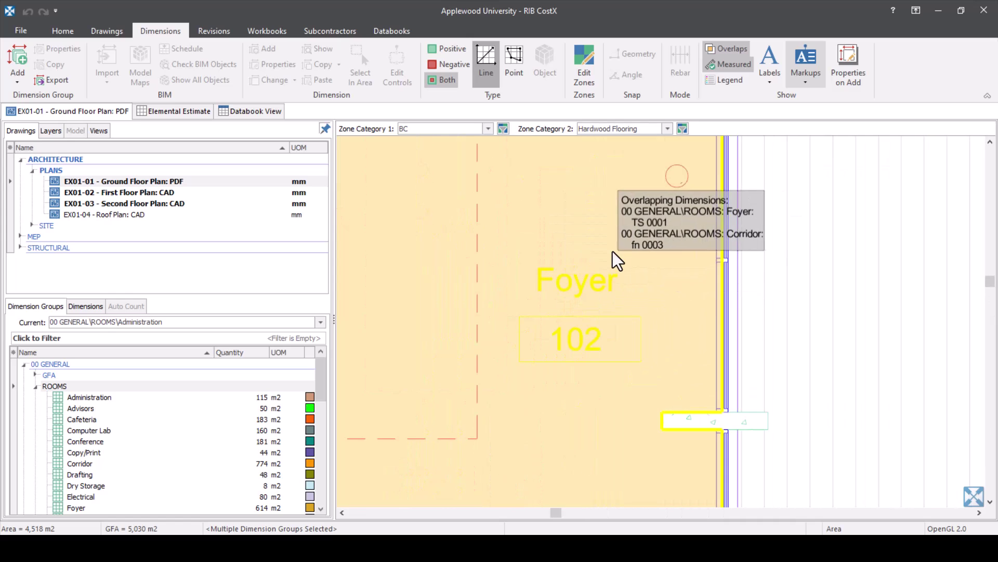
scroll(640, 281, "down", 6)
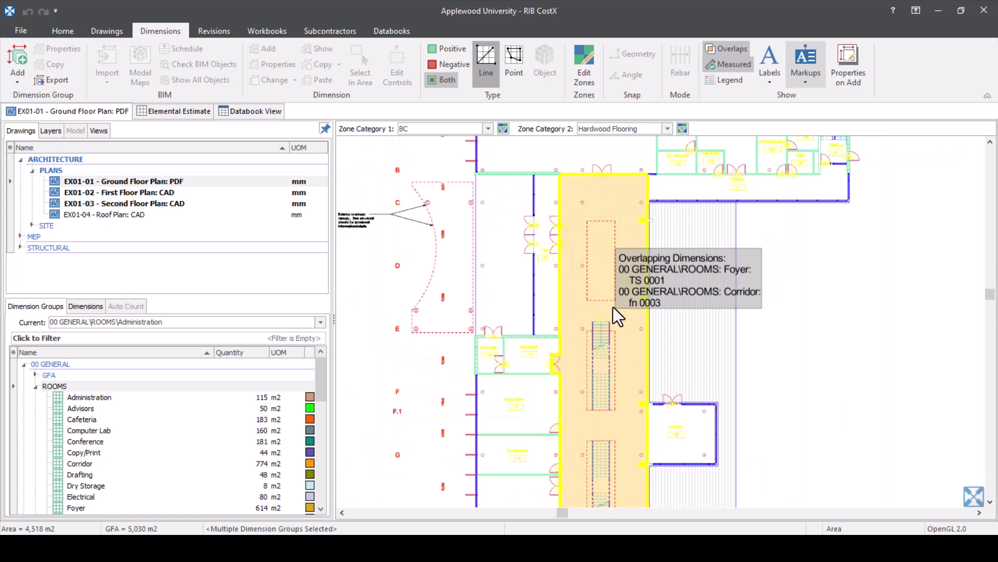
left_click(612, 308)
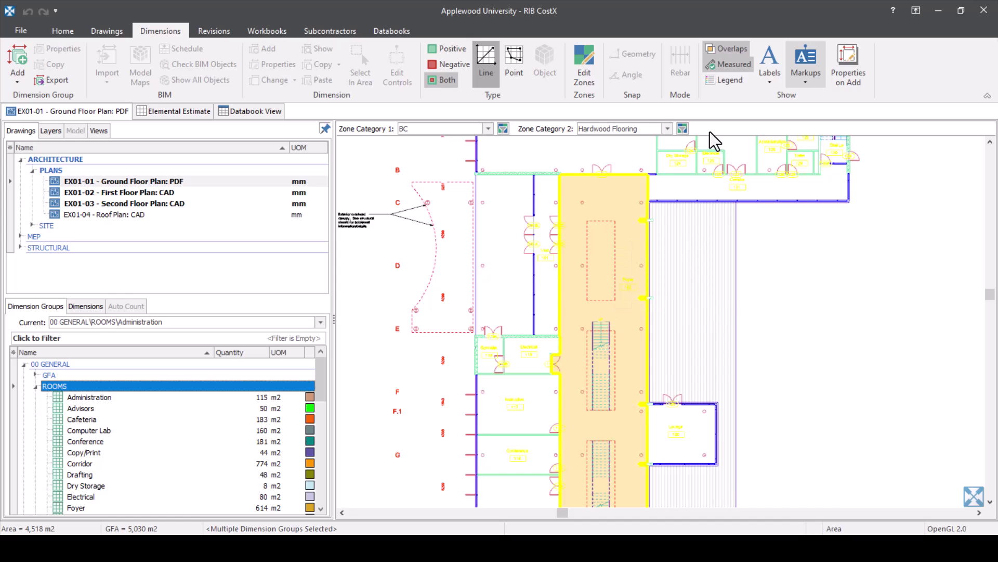
left_click(731, 48)
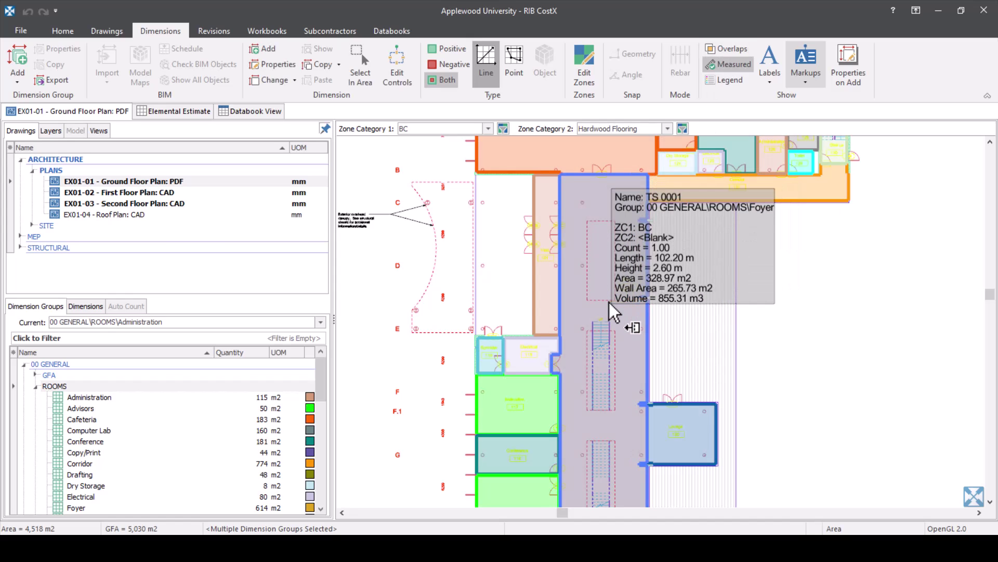
- Delete the Corridor dimension that overlaps the Foyer 102 area
right_click(609, 311)
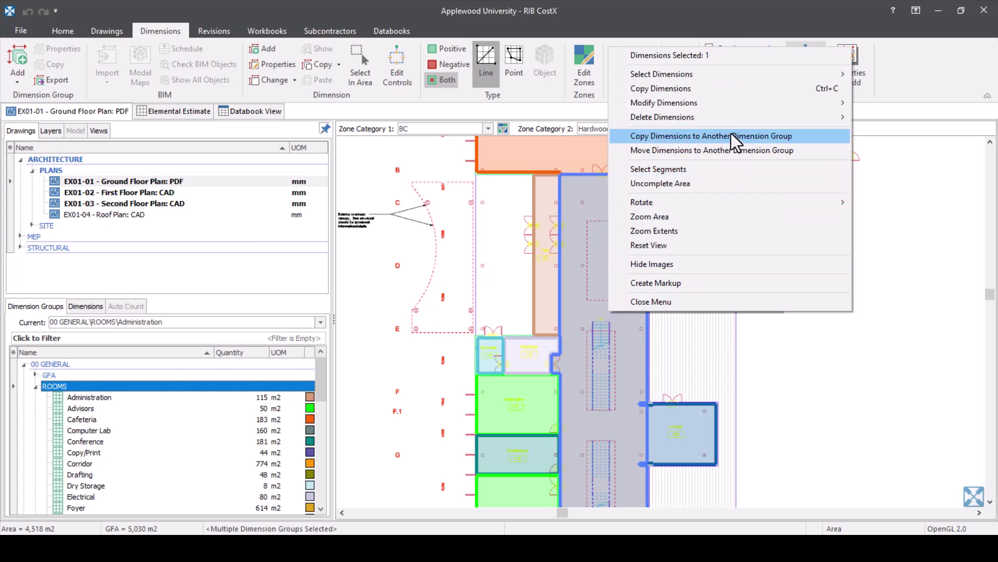
mouse_move(732, 118)
left_click(900, 121)
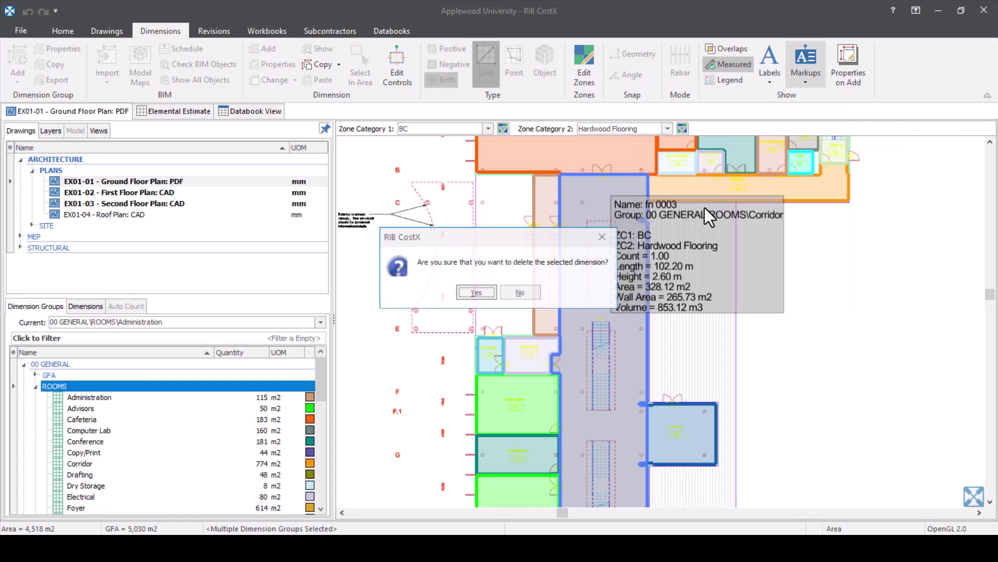
left_click(477, 293)
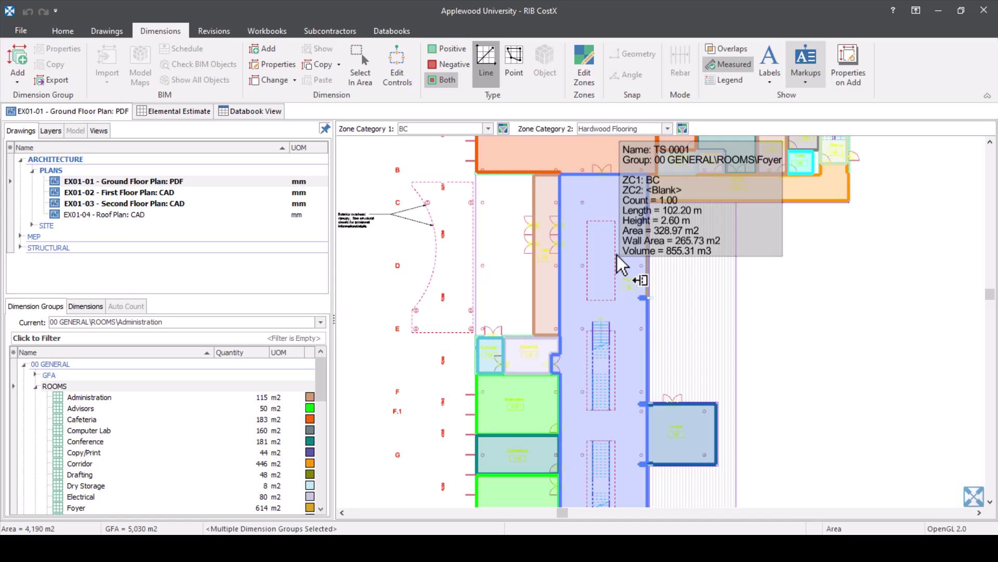
- Change the ZC2 zone of the measured Foyer 102 area to Hardwood Flooring
right_click(620, 301)
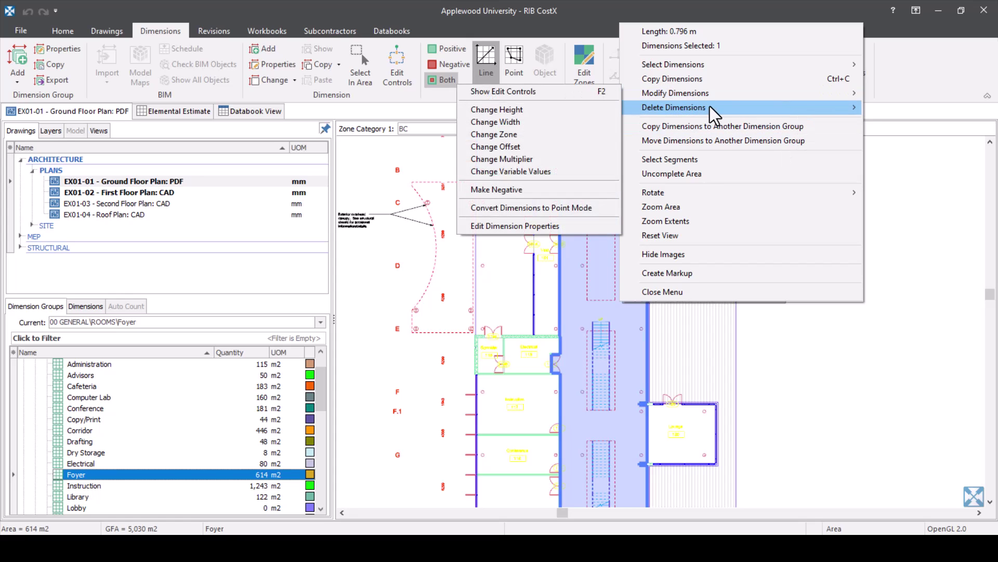
left_click(549, 134)
left_click(573, 281)
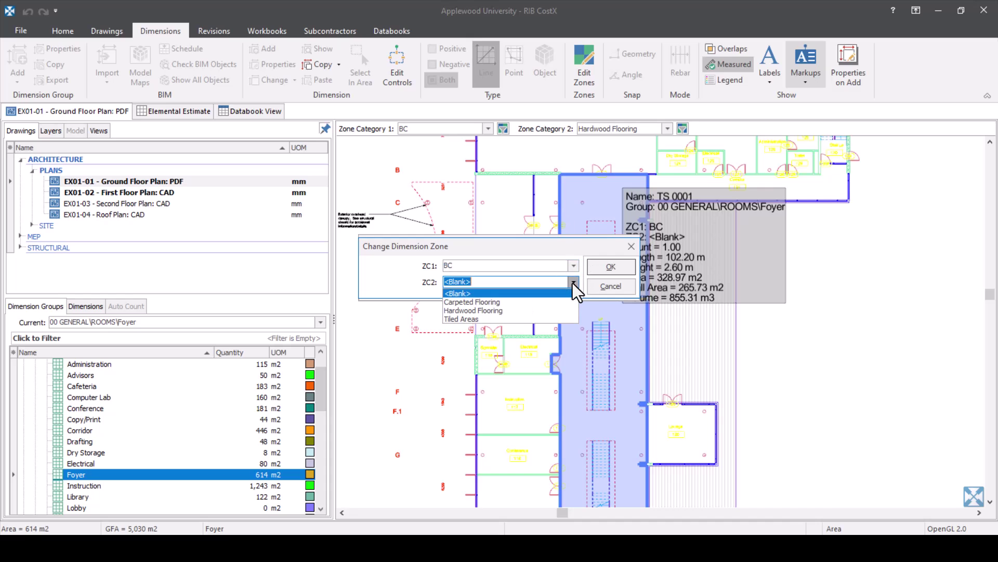
left_click(558, 311)
left_click(616, 265)
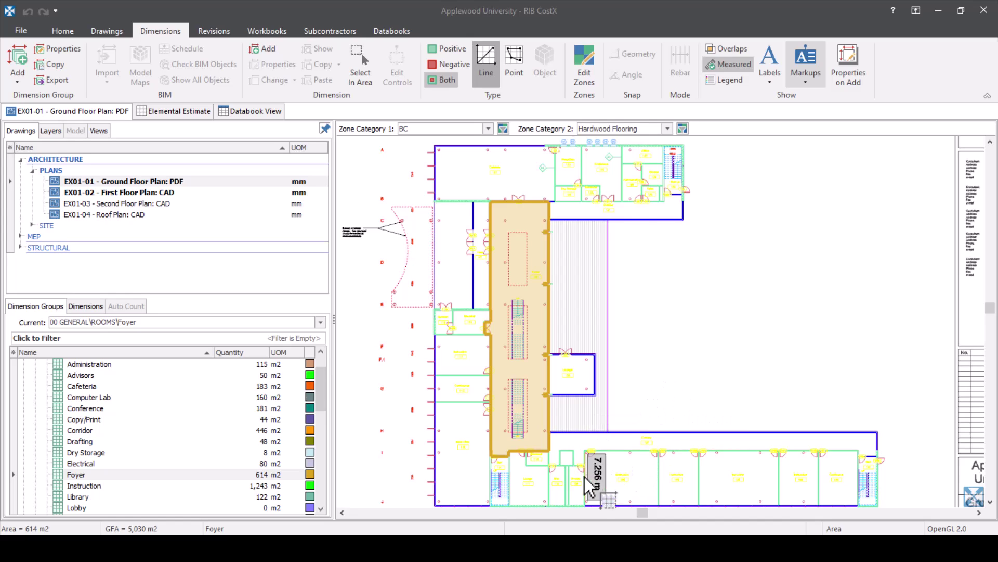
- Open the zone change for the measured Women 109 area from the Women dimension group and bring up its ZC2 options
scroll(574, 486, "up", 6)
middle_click_drag(588, 391, 547, 360)
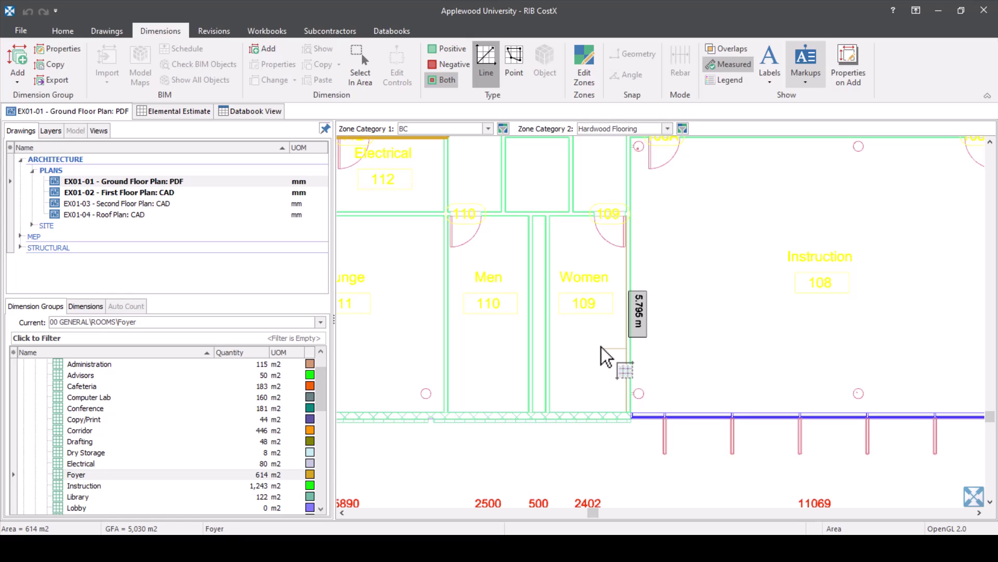
scroll(229, 442, "down", 6)
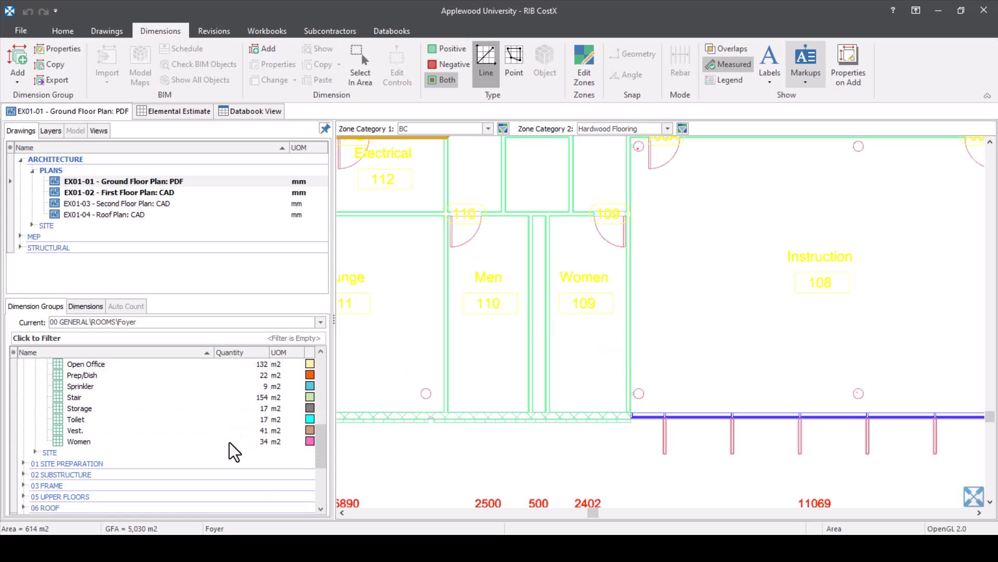
scroll(229, 442, "up", 1)
left_click(103, 475)
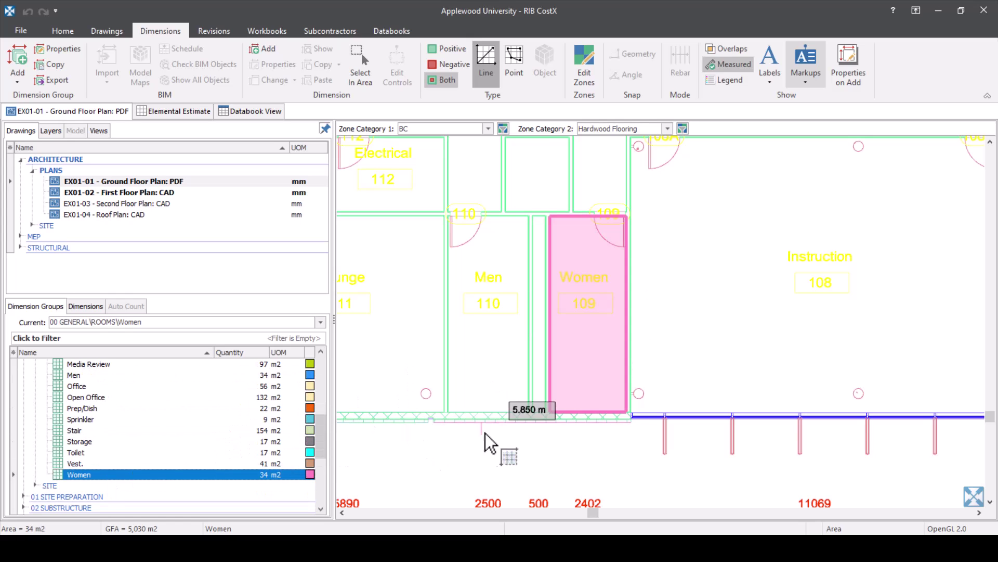
mouse_move(583, 363)
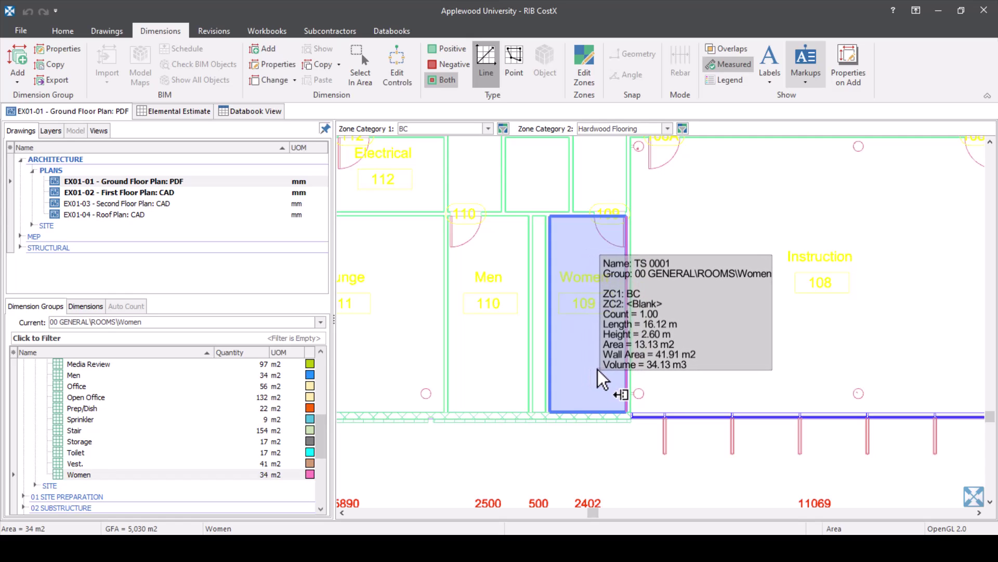
right_click(598, 369)
mouse_move(673, 163)
left_click(567, 201)
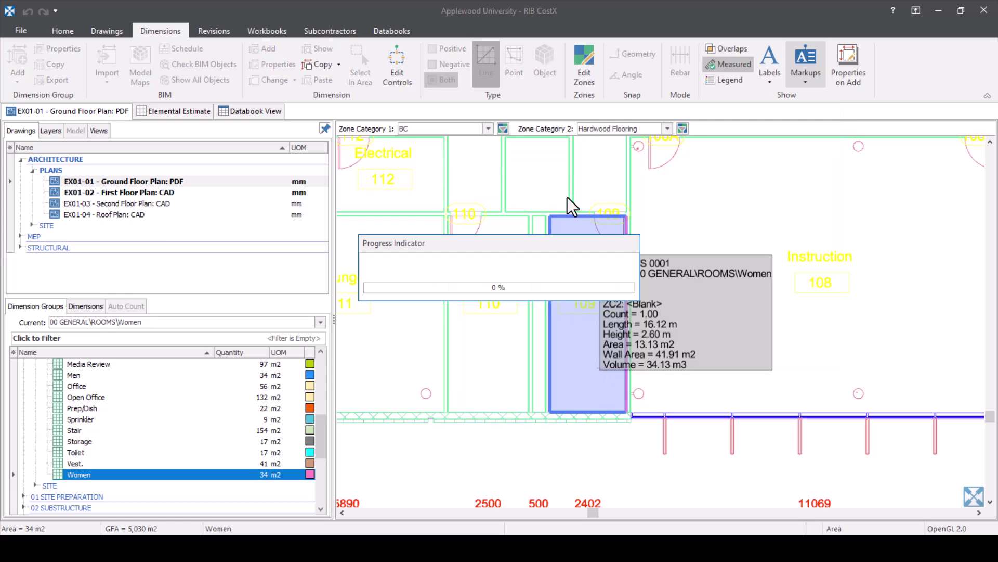
left_click(574, 281)
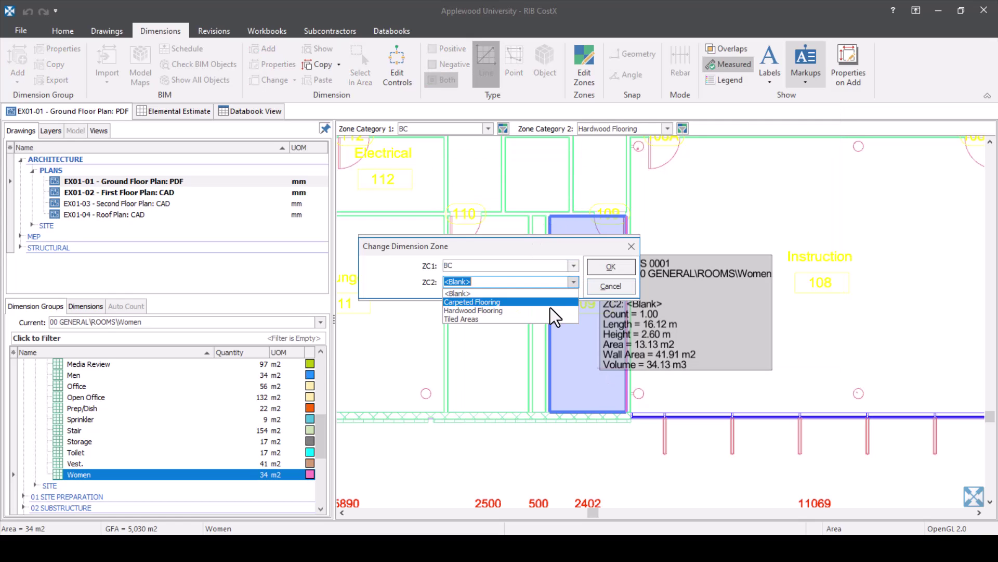
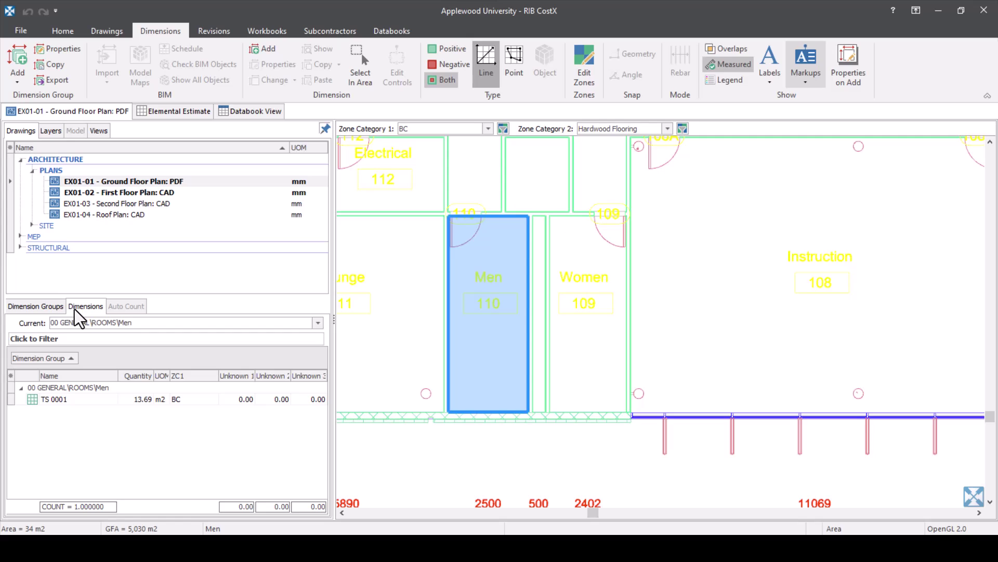
- Show the ZC2 column in the dimensions list and hide the Unknown 1, Unknown 2 and Unknown 3 columns
left_click(11, 375)
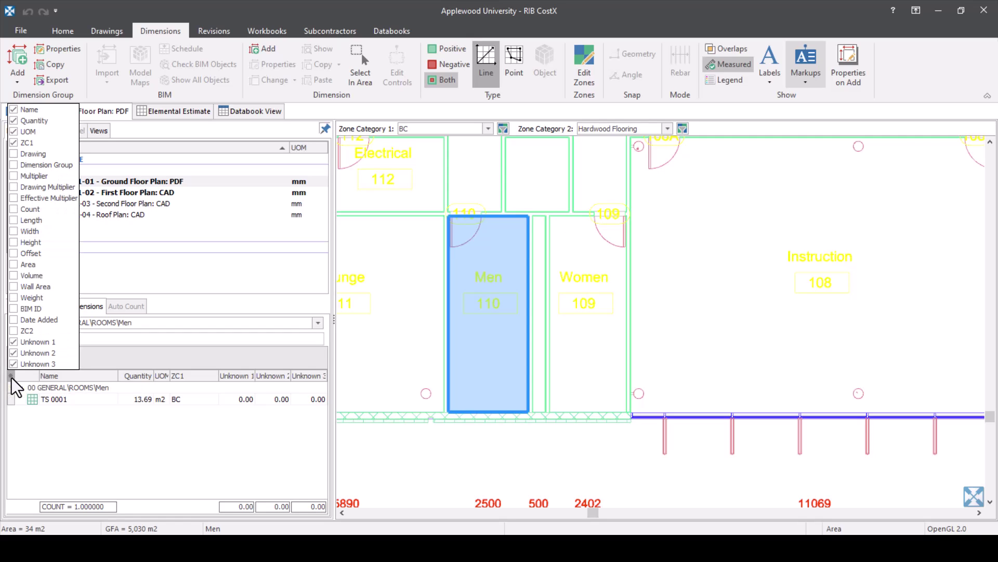
left_click(13, 331)
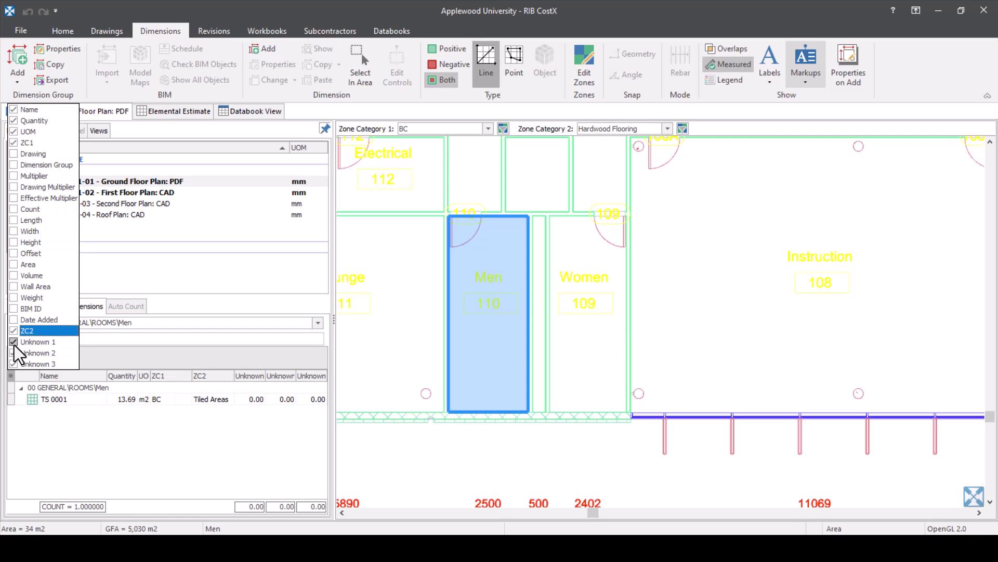
left_click(13, 341)
left_click(13, 352)
left_click(13, 364)
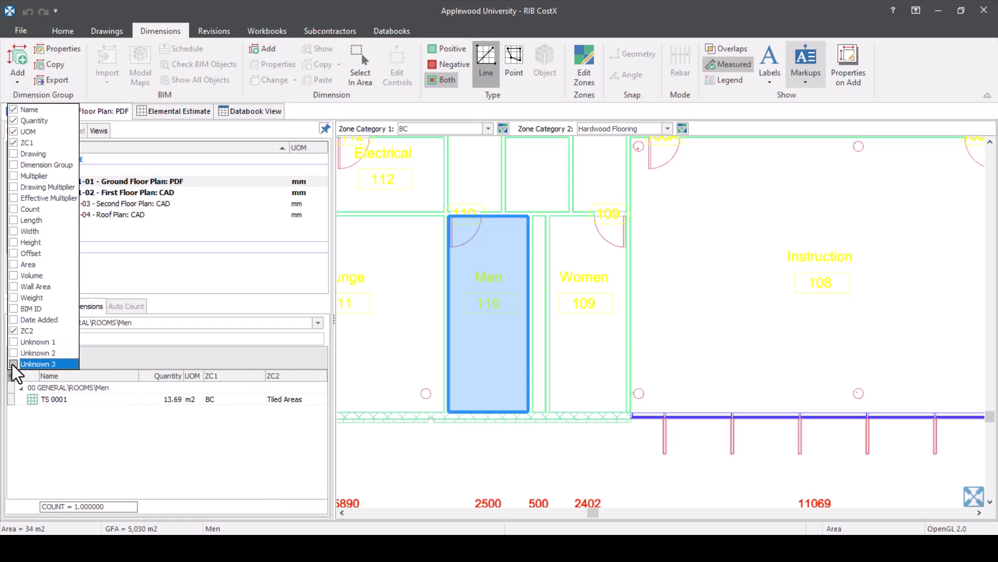
left_click(15, 382)
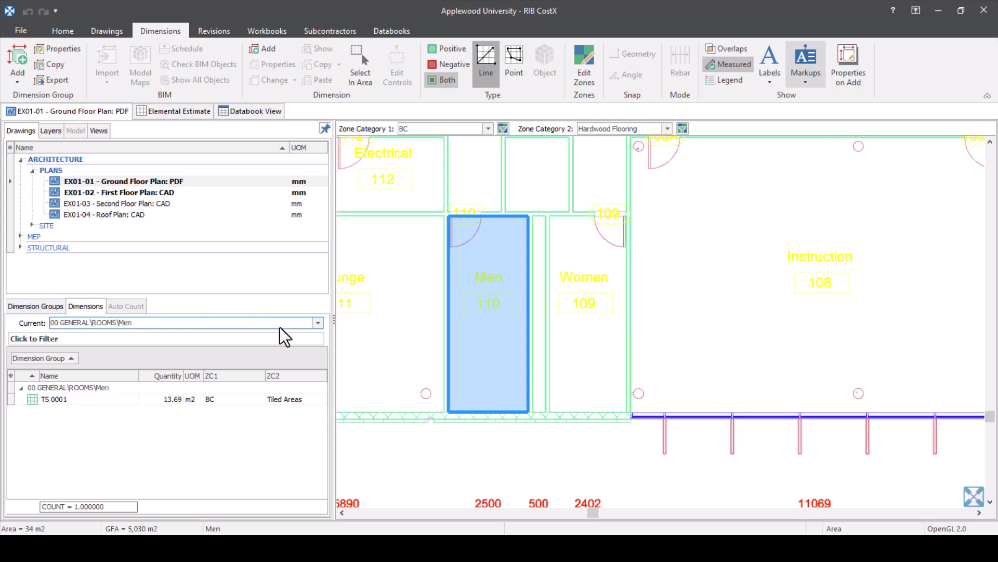
- List the individual dimensions of all ROOMS groups and expand the list's filter options
left_click(318, 323)
left_click(190, 324)
left_click(51, 306)
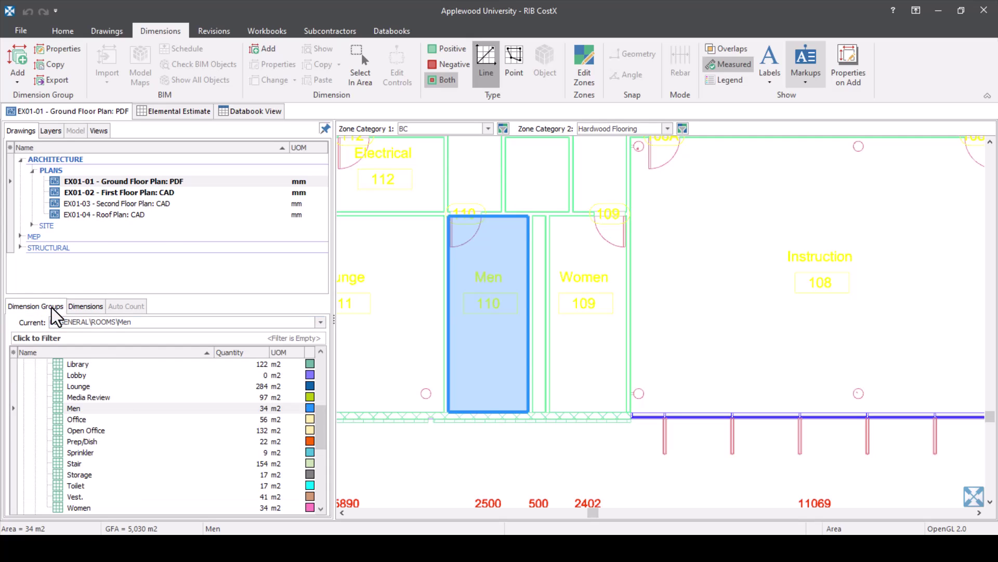
scroll(134, 396, "up", 5)
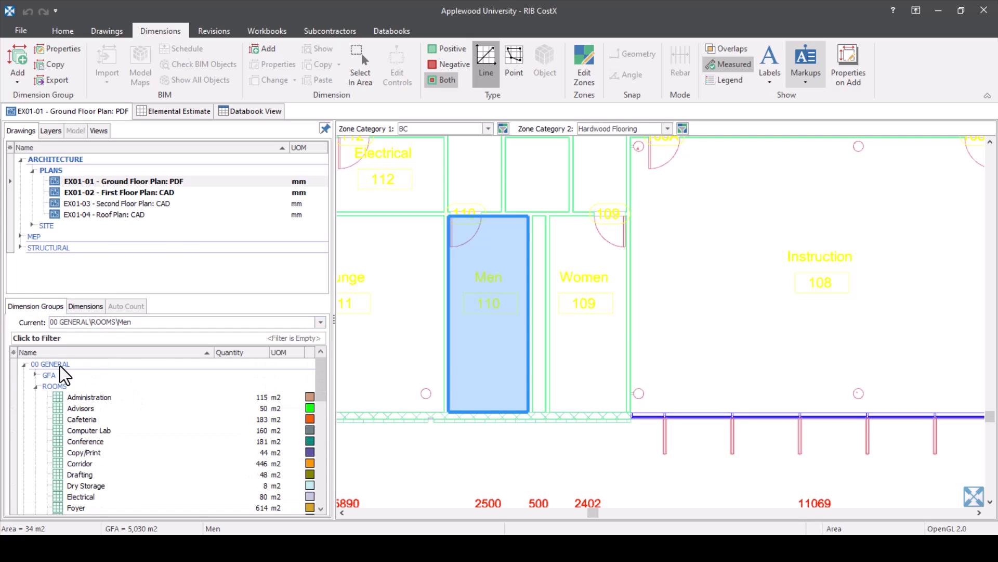
left_click(55, 386)
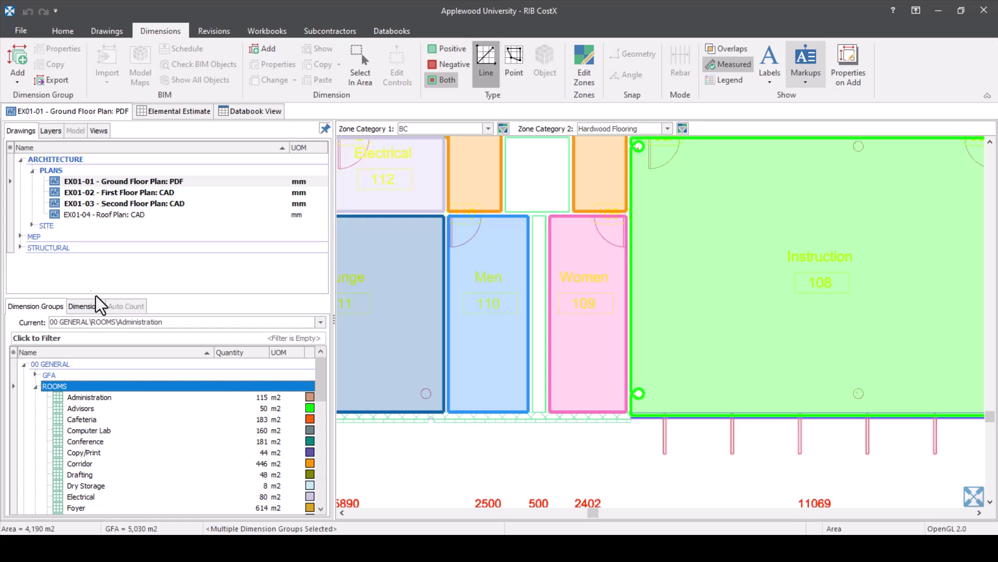
left_click(87, 306)
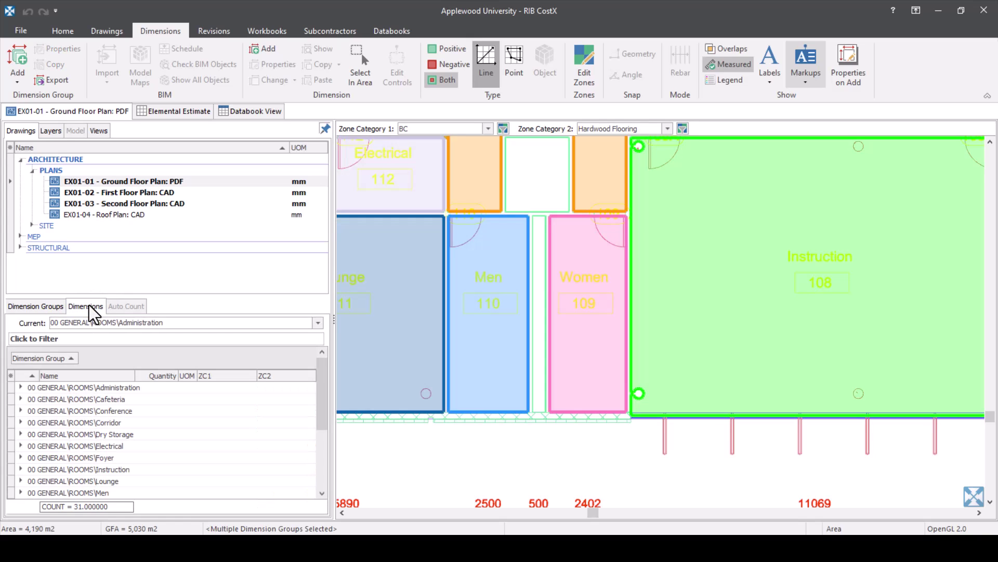
left_click(80, 339)
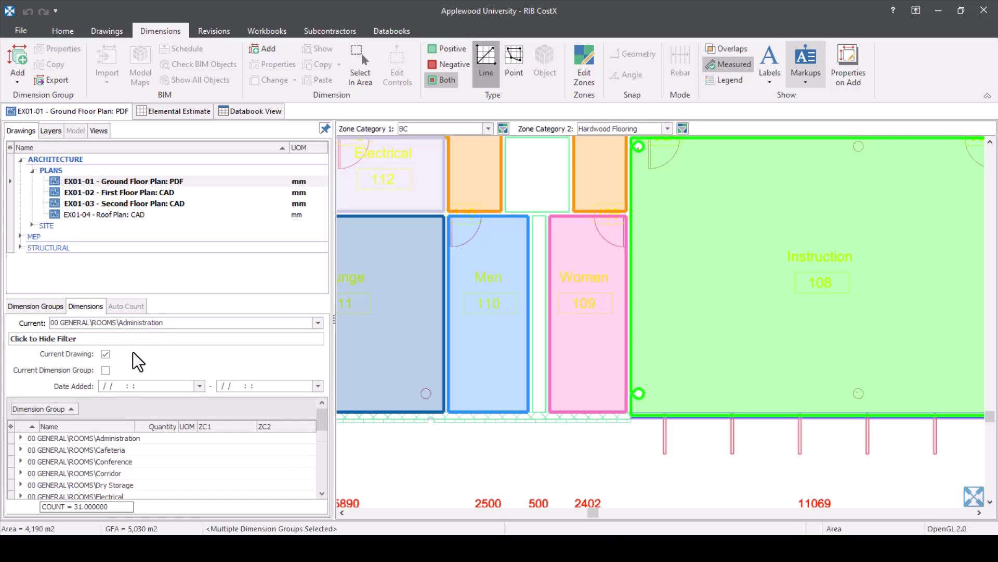
- Review the ZC2 zones assigned to the Administration, Conference, Corridor and Foyer dimensions on the ground floor plan
left_click(25, 450)
left_click(20, 438)
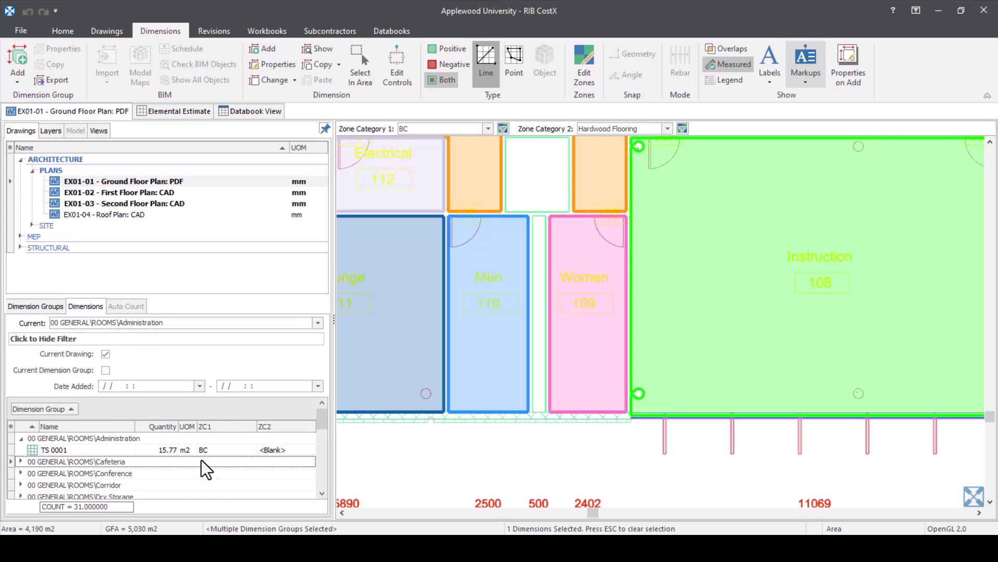
left_click(21, 473)
scroll(202, 486, "down", 1)
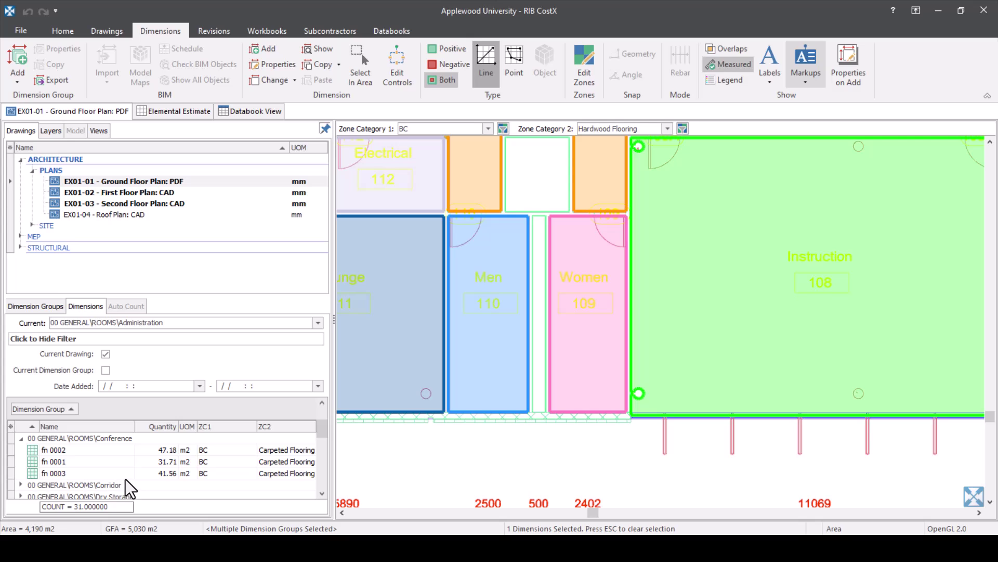
left_click(21, 484)
scroll(102, 473, "down", 1)
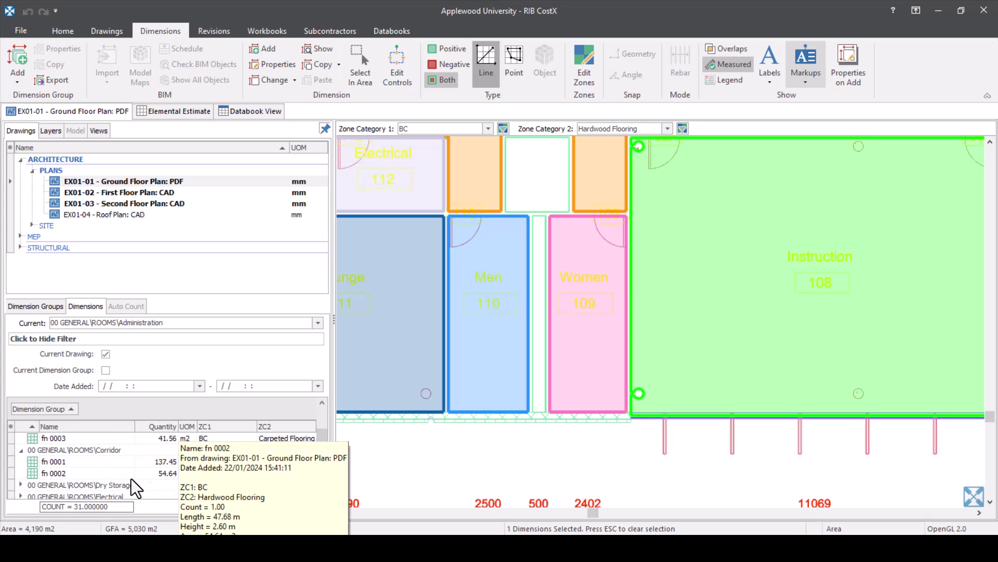
scroll(182, 481, "down", 2)
left_click(21, 438)
scroll(254, 477, "up", 1)
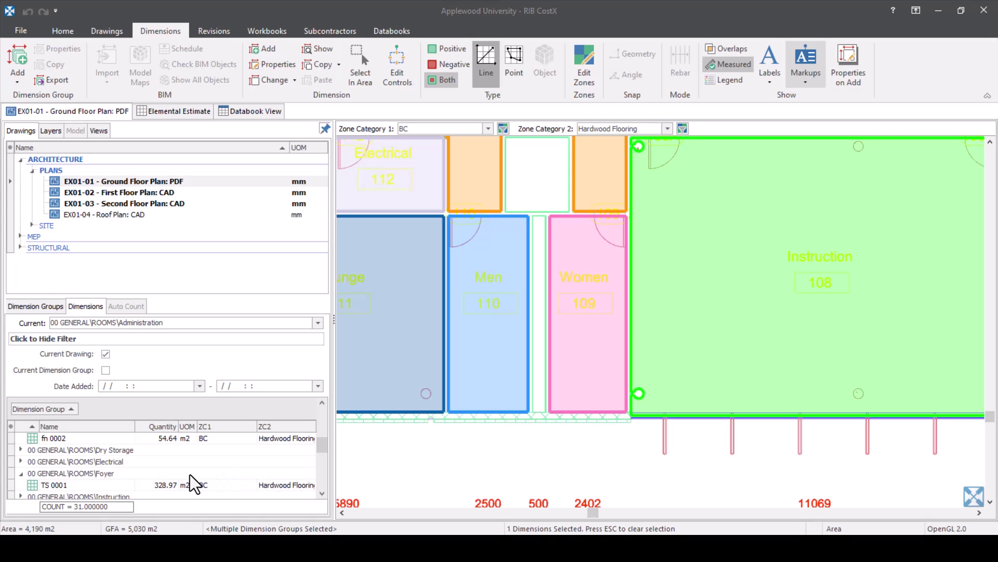
scroll(206, 486, "down", 1)
scroll(216, 491, "down", 1)
scroll(212, 484, "up", 2)
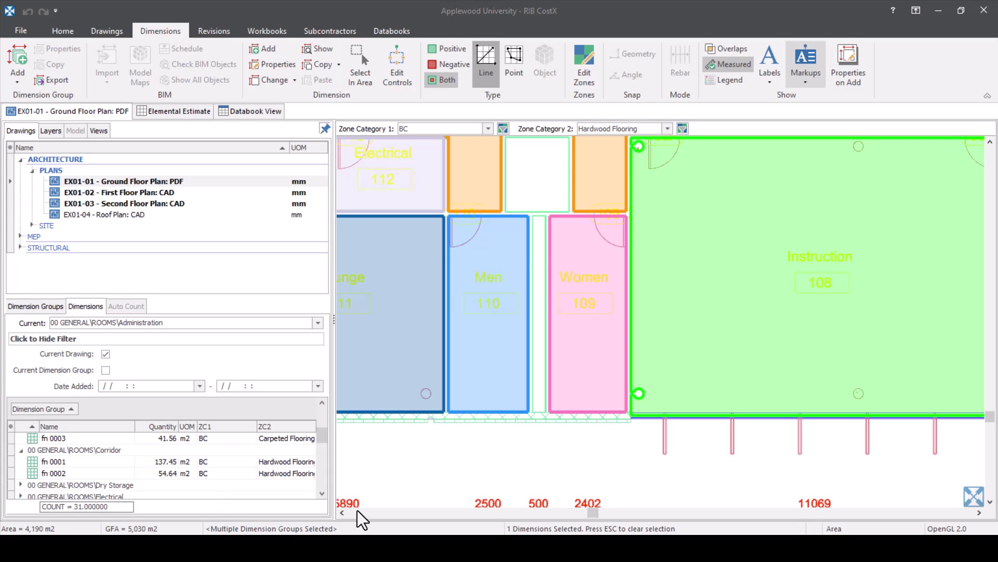
- Open the Floor Finishes cost breakdown in the Elemental Estimate workbook
left_click(191, 111)
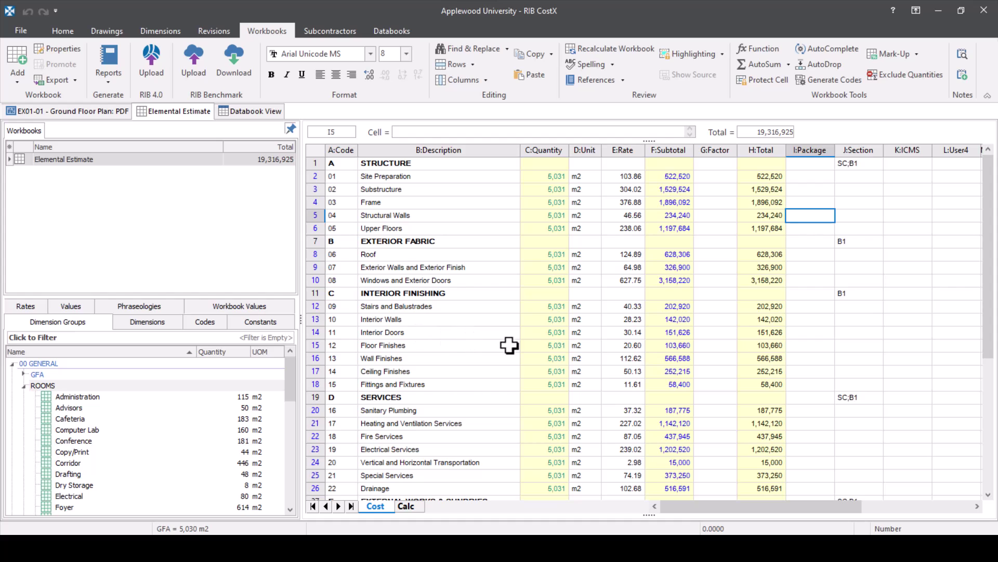
left_click(657, 345)
double_click(659, 345)
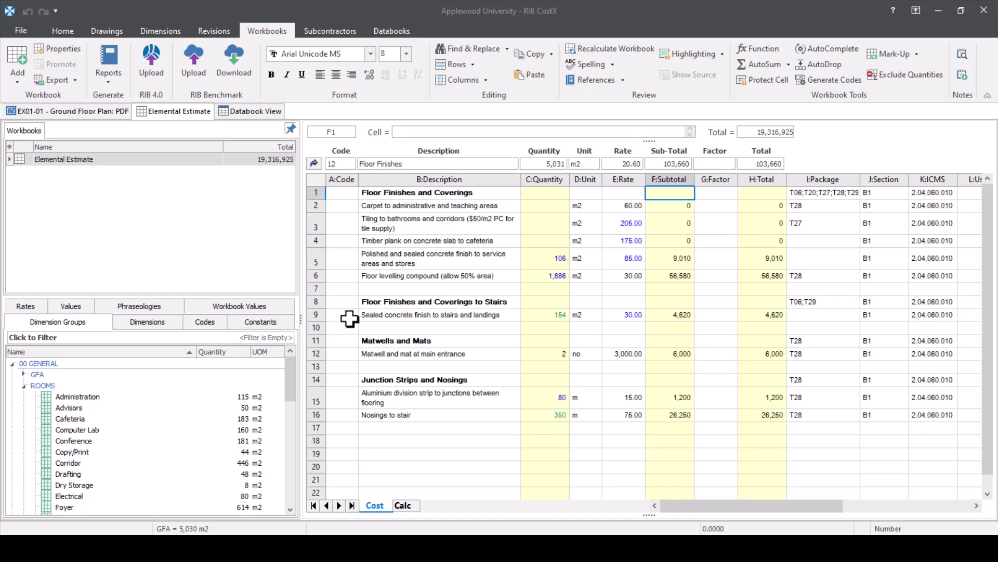
- Insert the Conference area filtered to the ZC2 Carpeted Flooring zone as the quantity for carpet to administrative and teaching areas
left_click(101, 441)
mouse_move(100, 441)
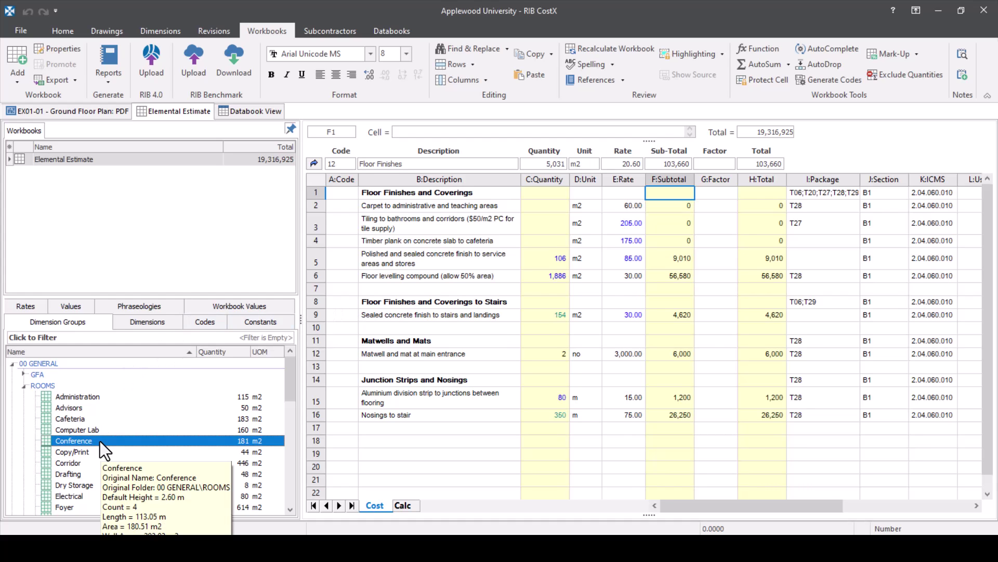
left_click_drag(100, 441, 544, 201)
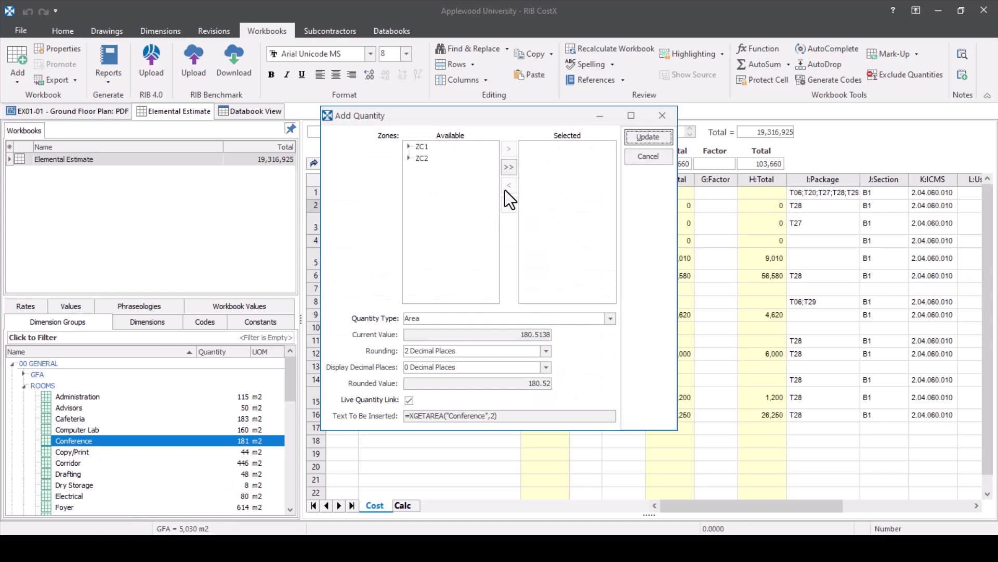
left_click(410, 158)
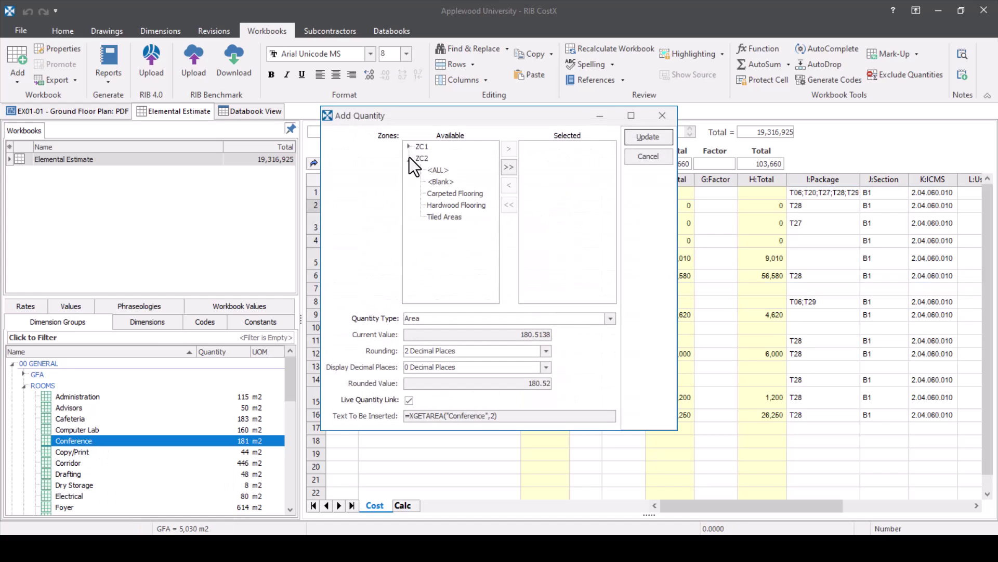
left_click(452, 193)
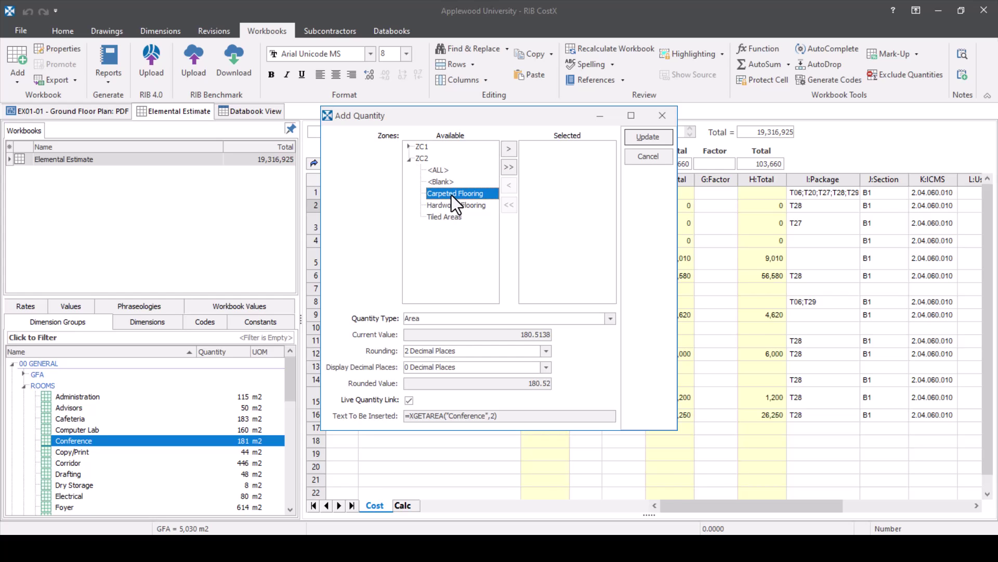
left_click(509, 150)
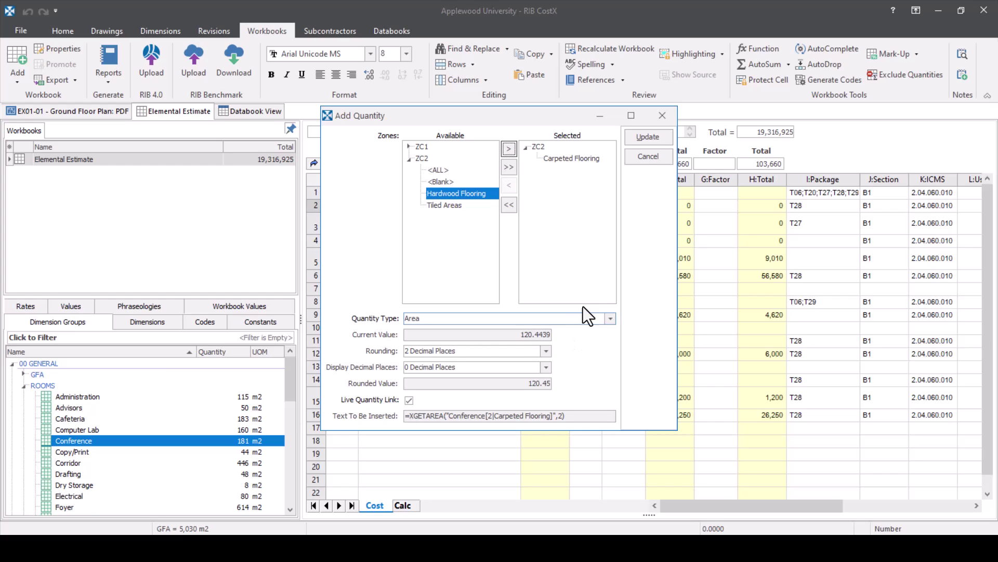
left_click(652, 137)
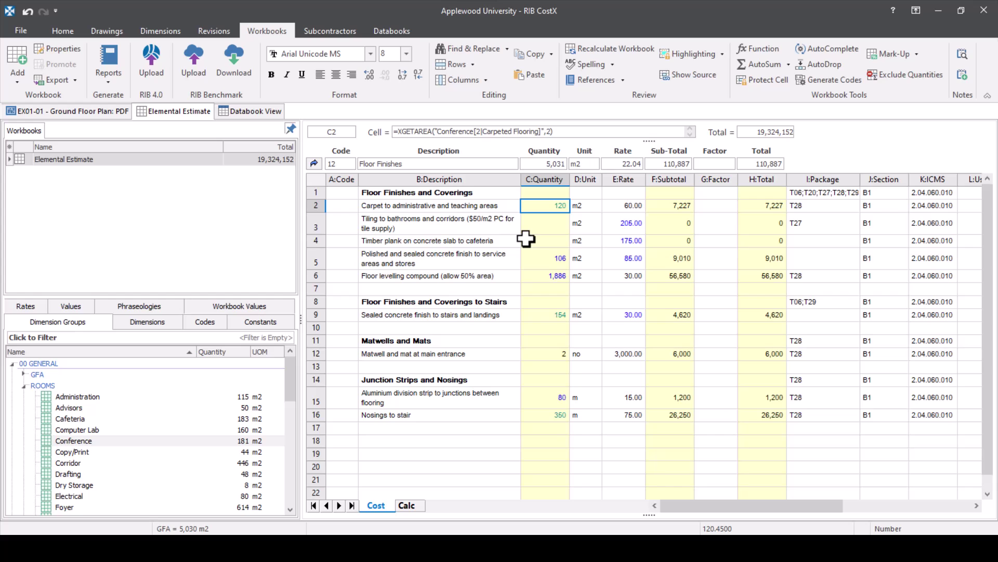
- In the quantity sheet for tiling to bathrooms and corridors, insert the Women area in row 1, filtered to the ZC2 Tiled Areas zone
left_click(541, 225)
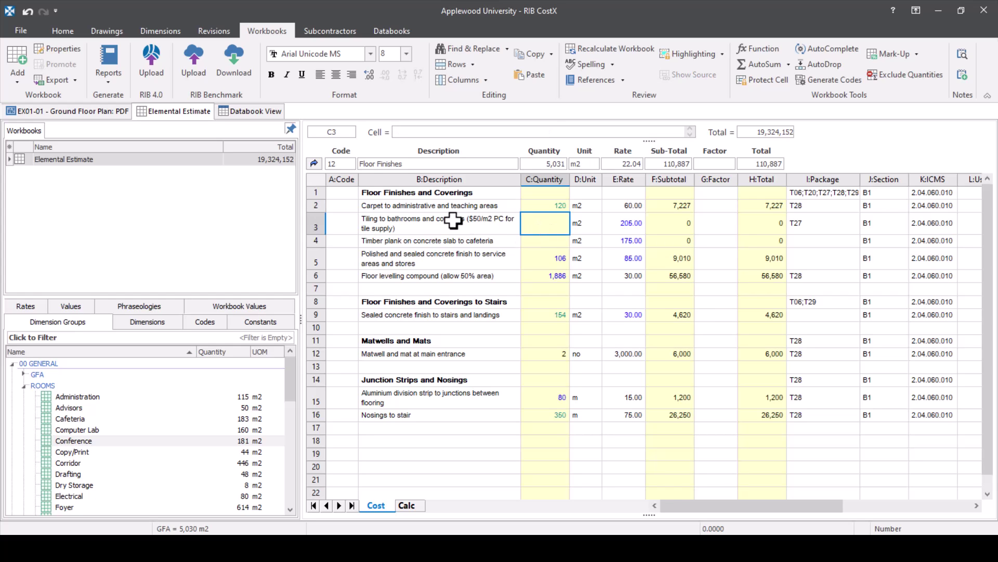
scroll(198, 423, "down", 6)
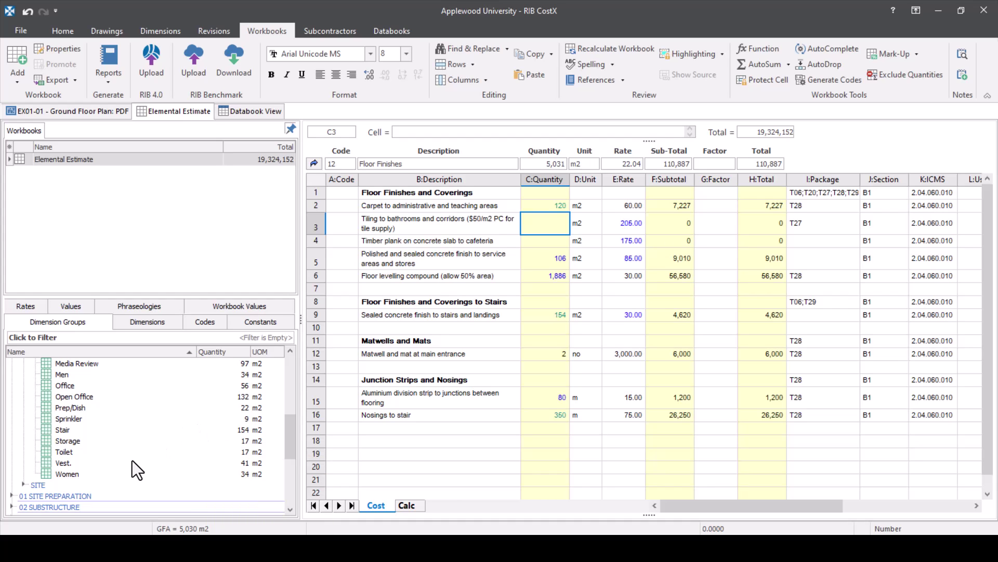
left_click(129, 472)
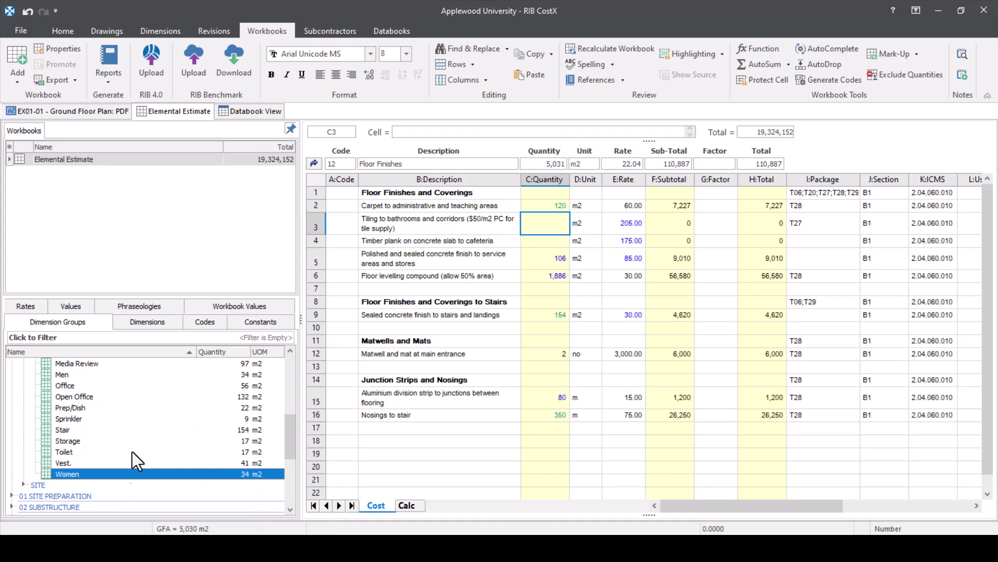
double_click(550, 225)
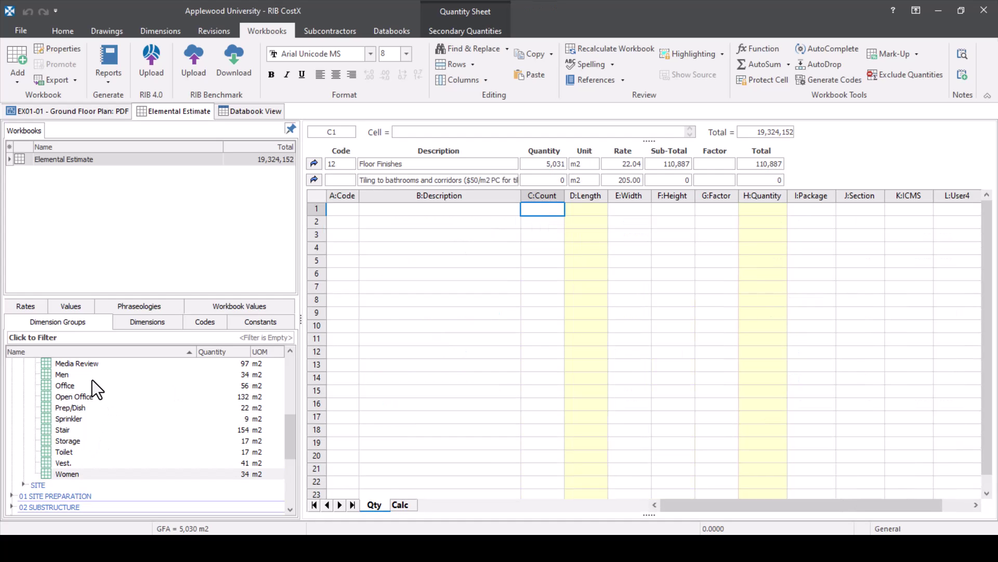
left_click_drag(90, 475, 751, 207)
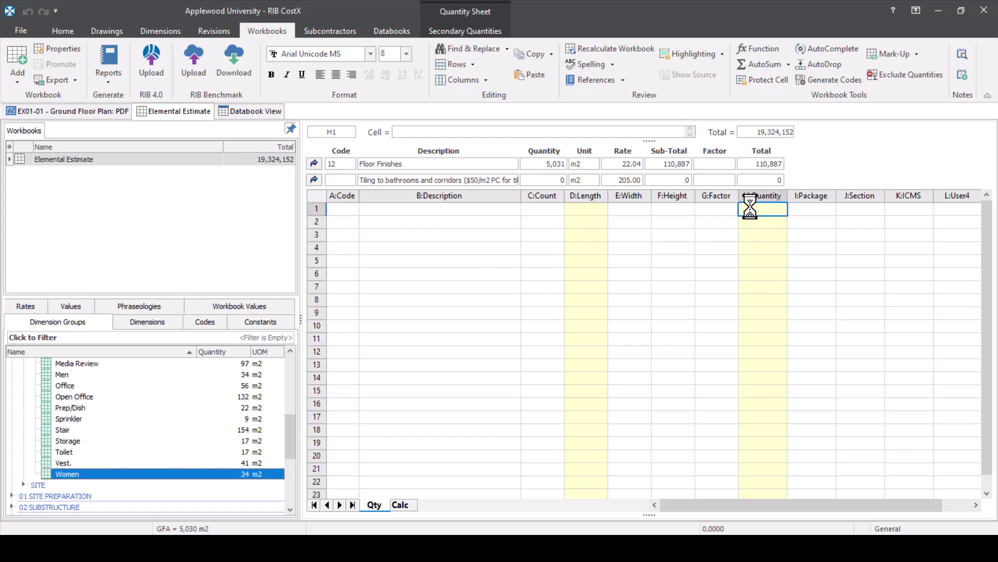
left_click(408, 158)
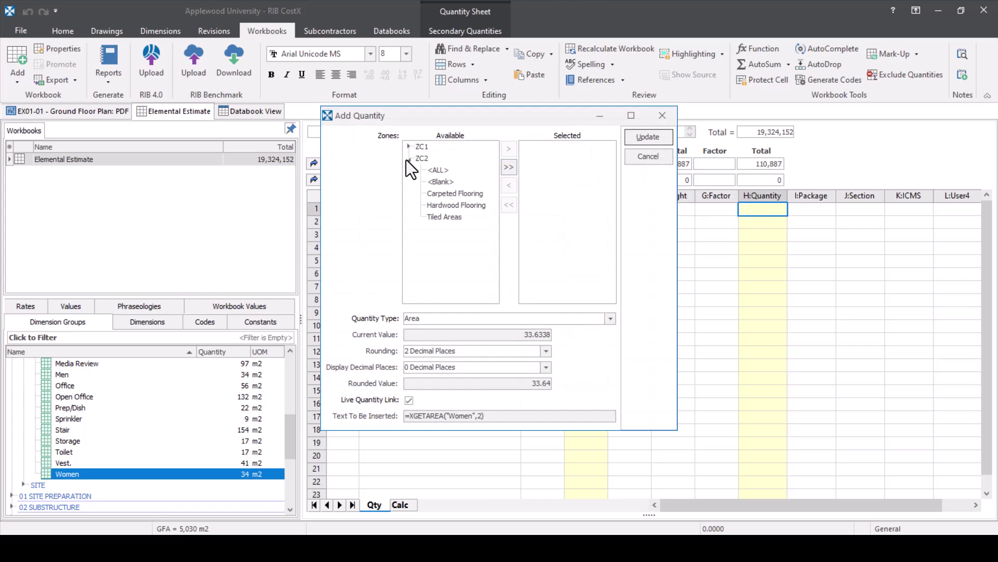
left_click(438, 217)
left_click(513, 148)
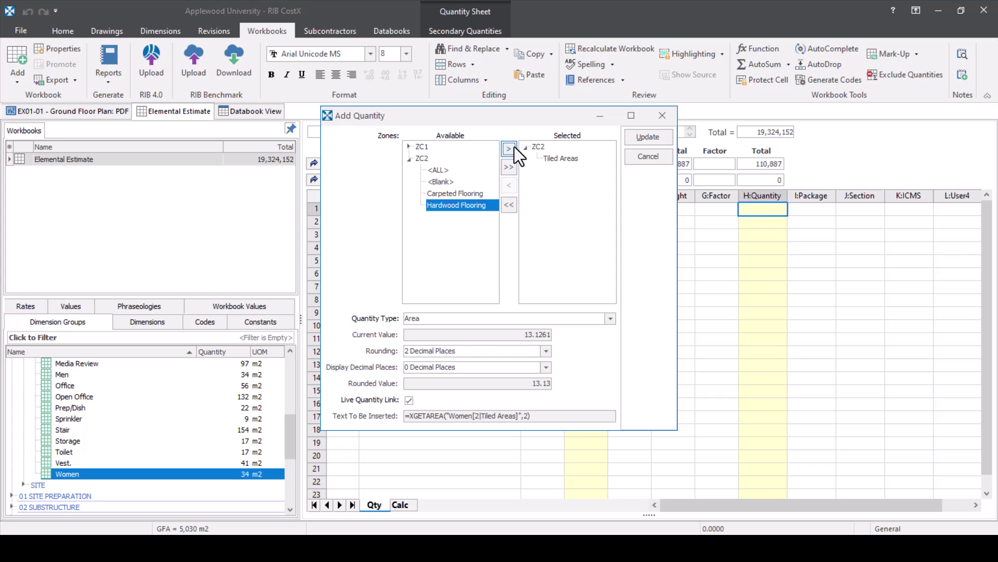
left_click(645, 137)
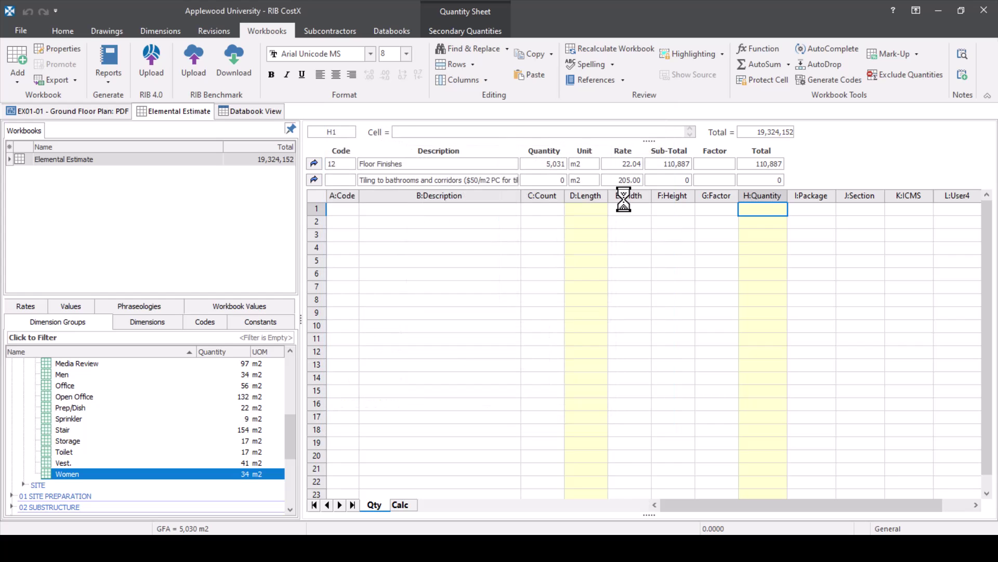
- Add the Men area filtered to the ZC2 Tiled Areas zone in row 2 and return to the Floor Finishes cost sheet
left_click_drag(70, 375, 772, 220)
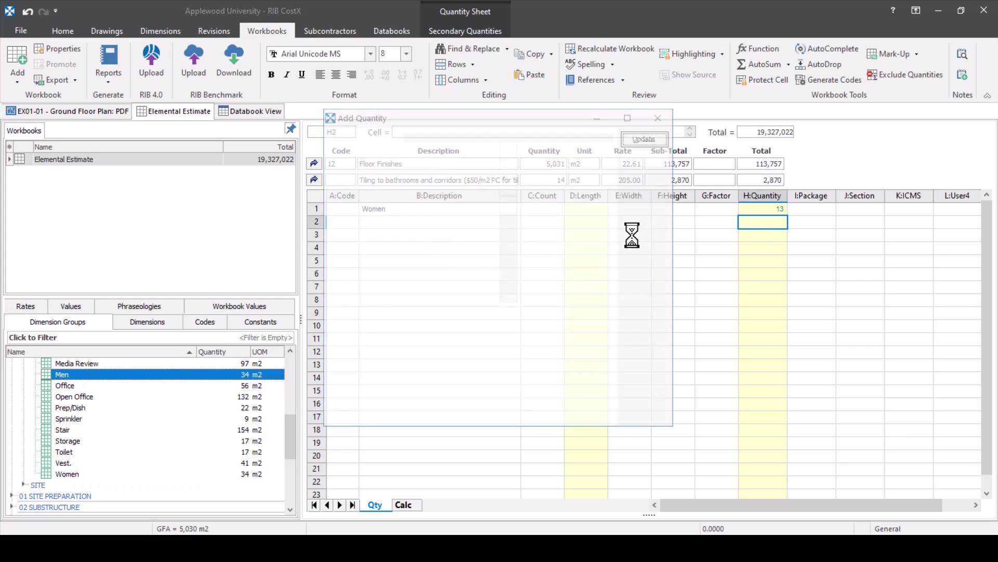
left_click(410, 158)
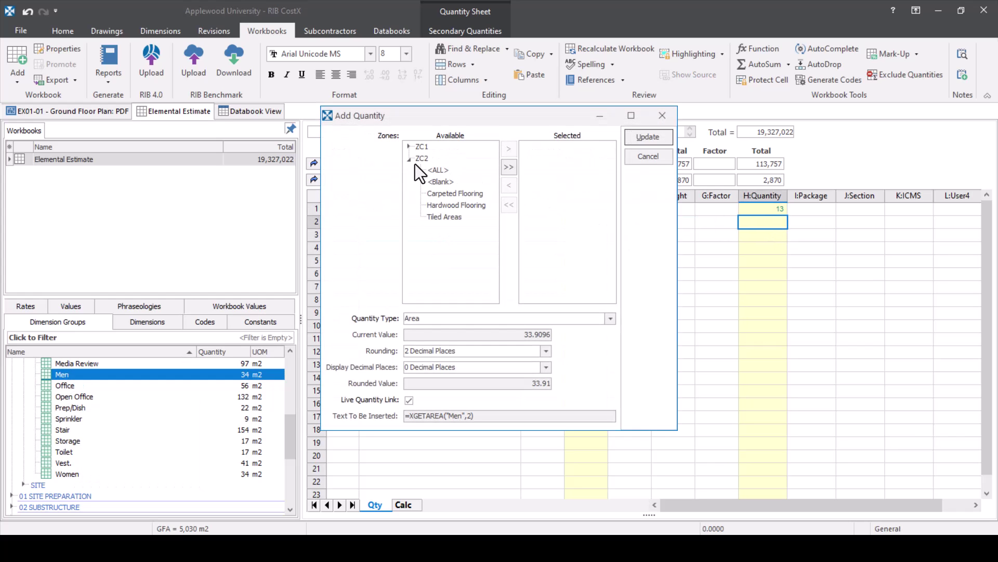
left_click(444, 217)
left_click(510, 150)
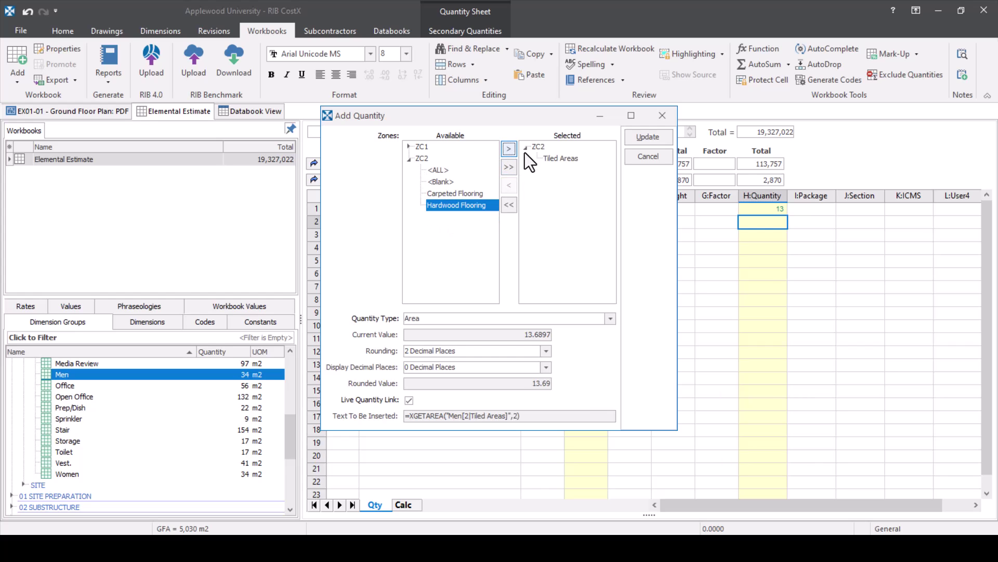
left_click(648, 136)
left_click(314, 179)
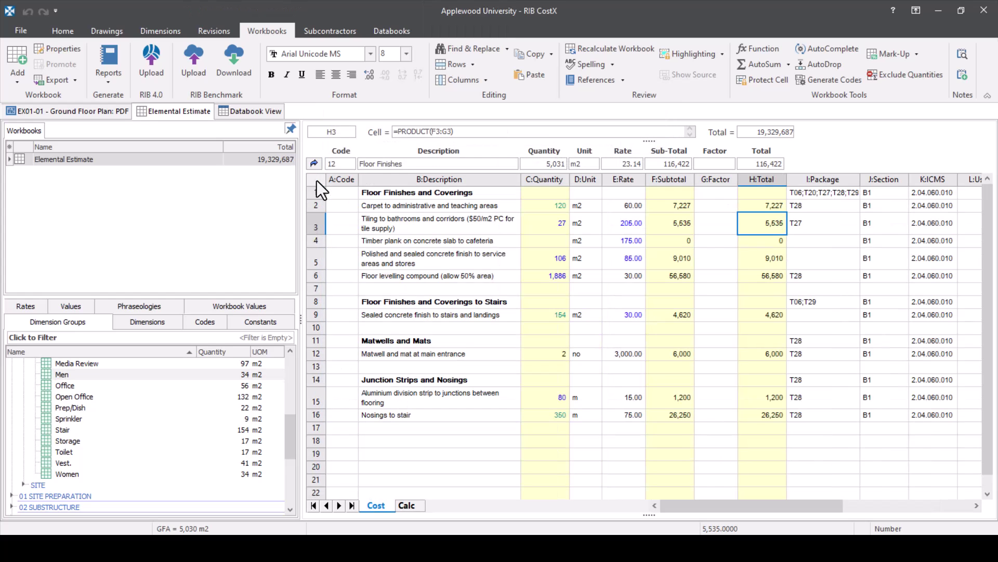
- Insert the Corridor and Foyer areas together, filtered to the ZC2 Hardwood Flooring zone, in the quantity sheet for timber plank on concrete slab
left_click(543, 240)
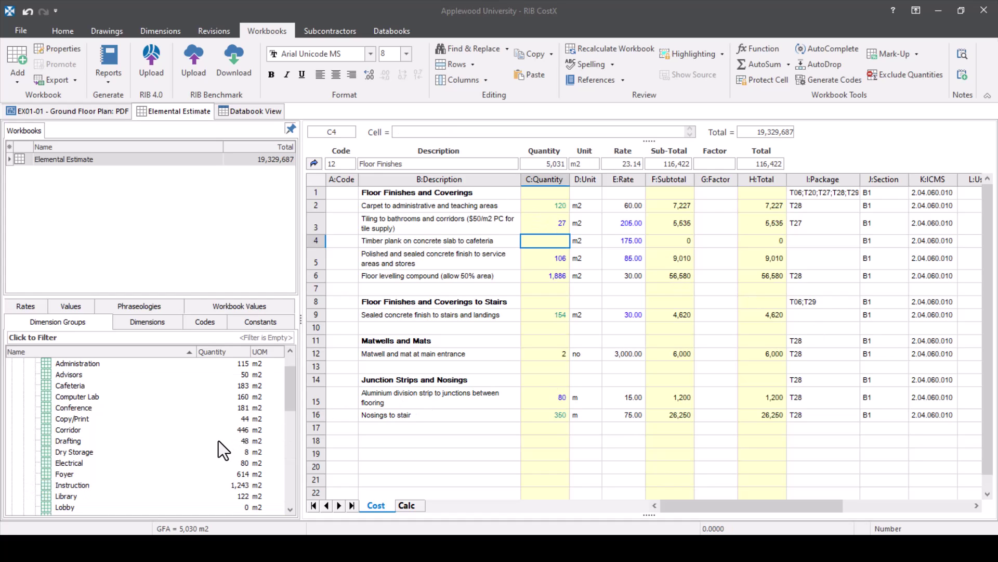
double_click(553, 240)
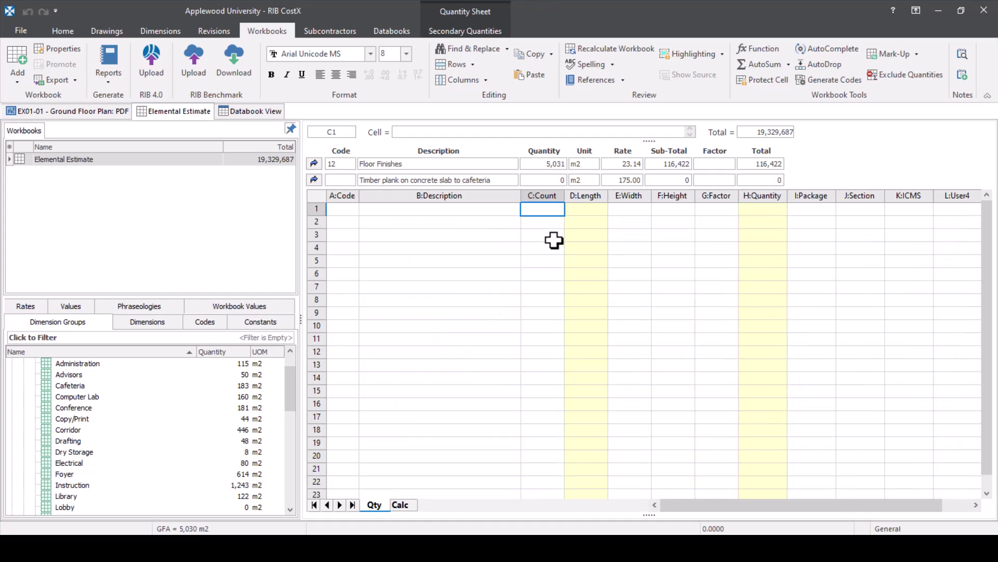
scroll(114, 423, "up", 1)
scroll(114, 423, "down", 1)
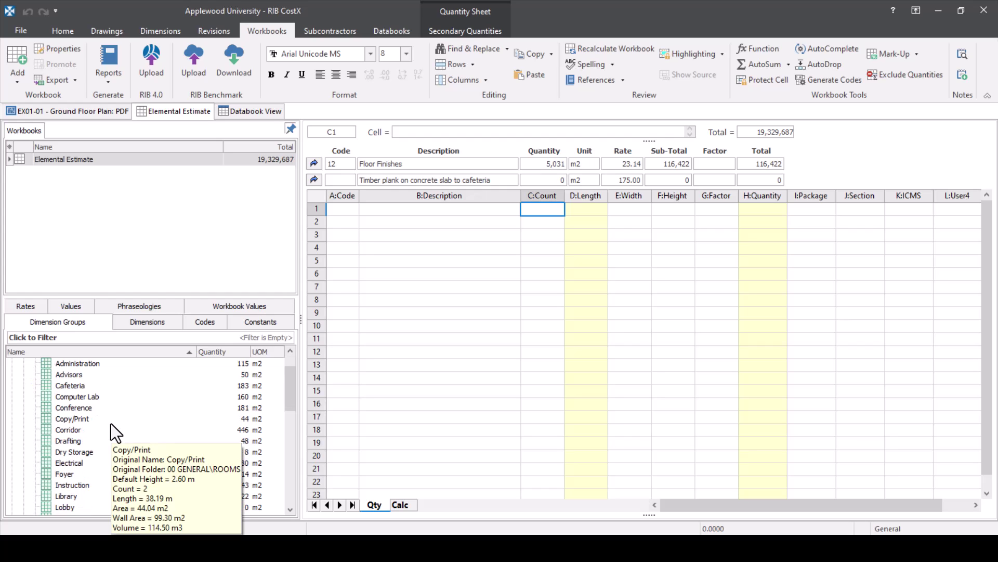
left_click(101, 429)
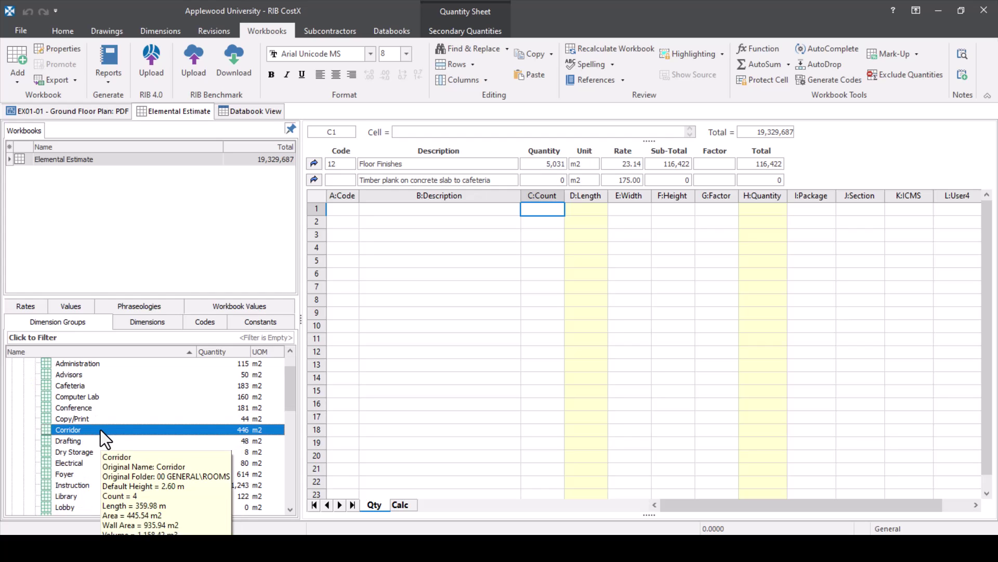
left_click(98, 473, "ctrl")
left_click_drag(163, 422, 778, 214)
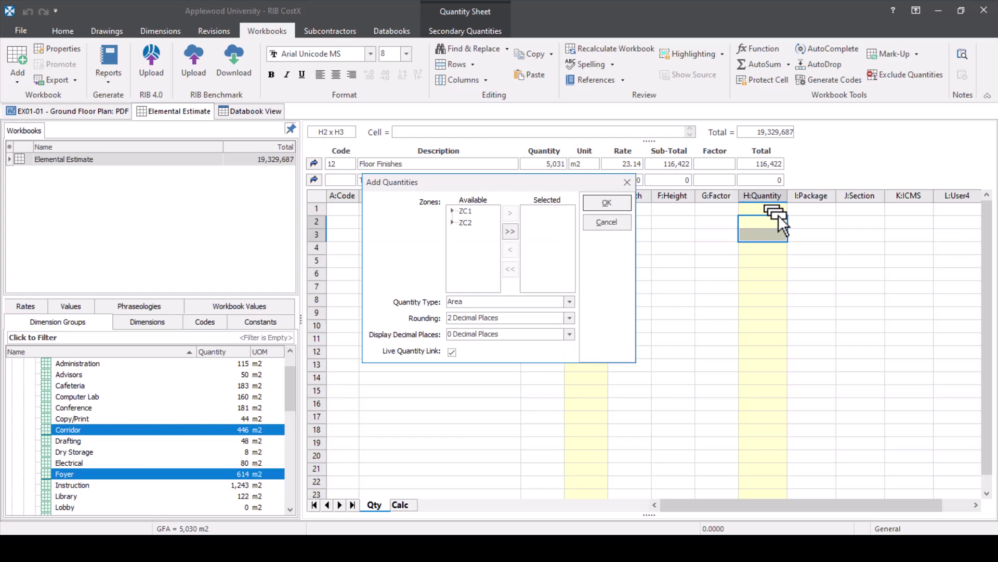
left_click(453, 223)
left_click(481, 269)
left_click(511, 214)
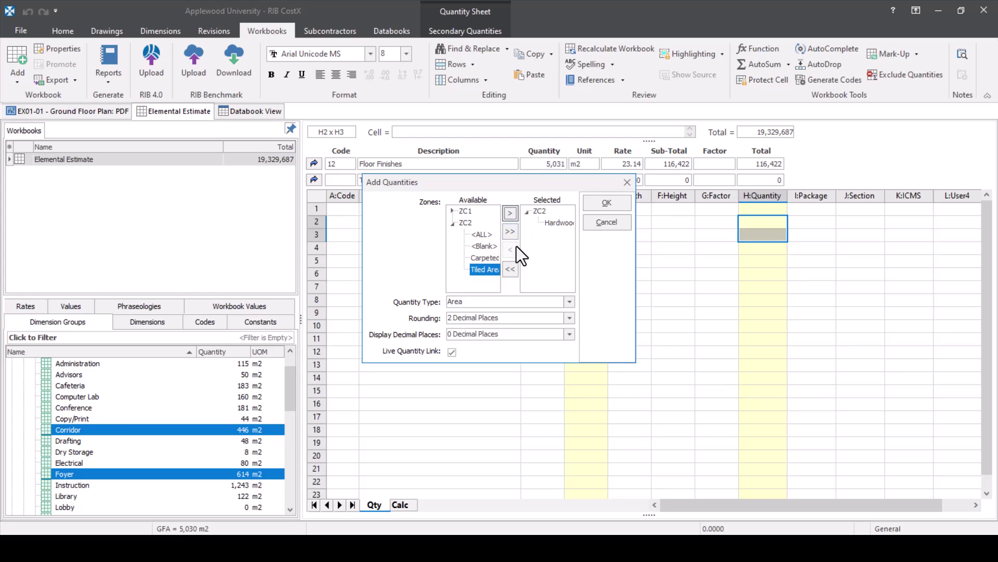
left_click(607, 201)
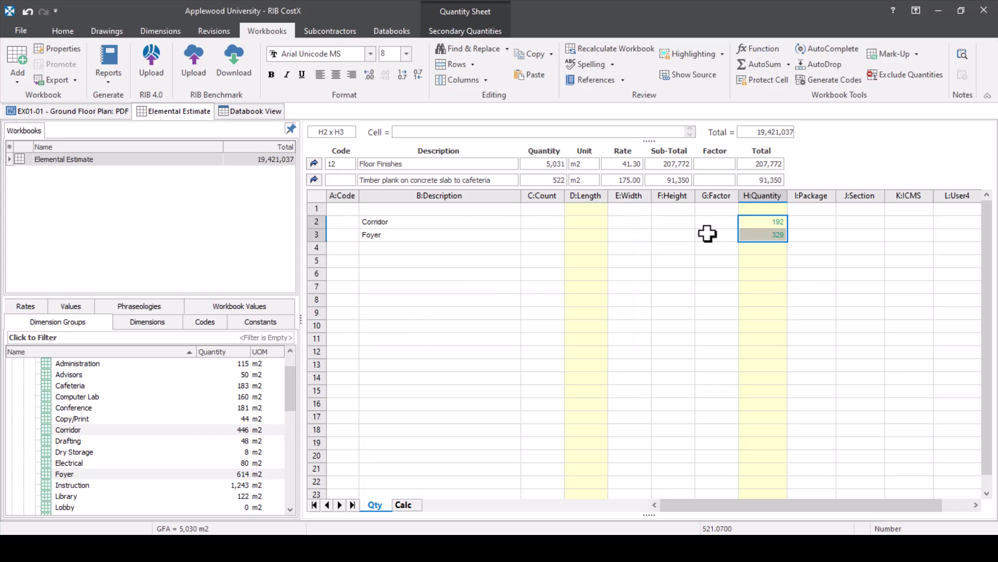
left_click(311, 181)
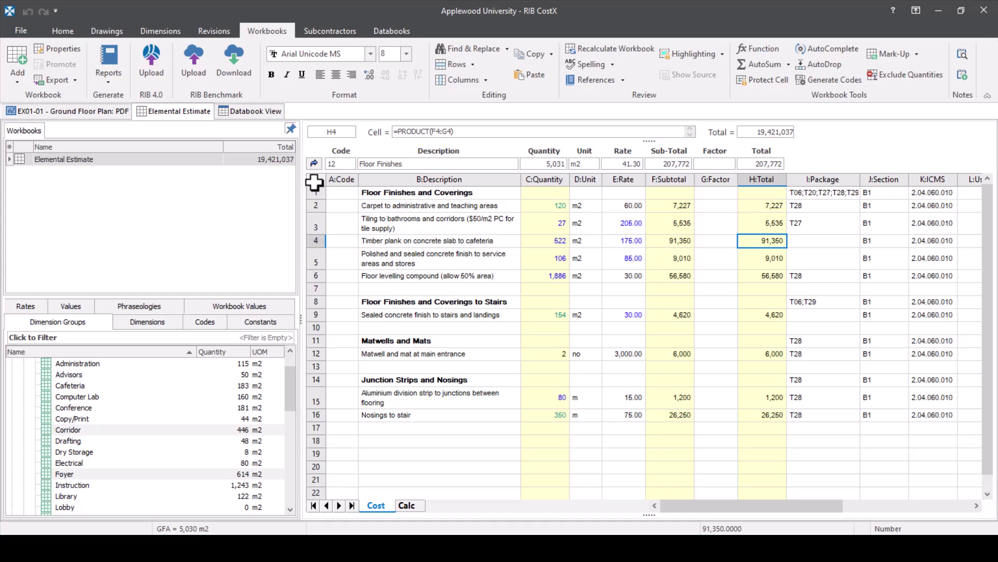
- Filter the dimension groups list by ZC1 zone BC and ZC2 zone Carpeted Flooring
left_click(541, 240)
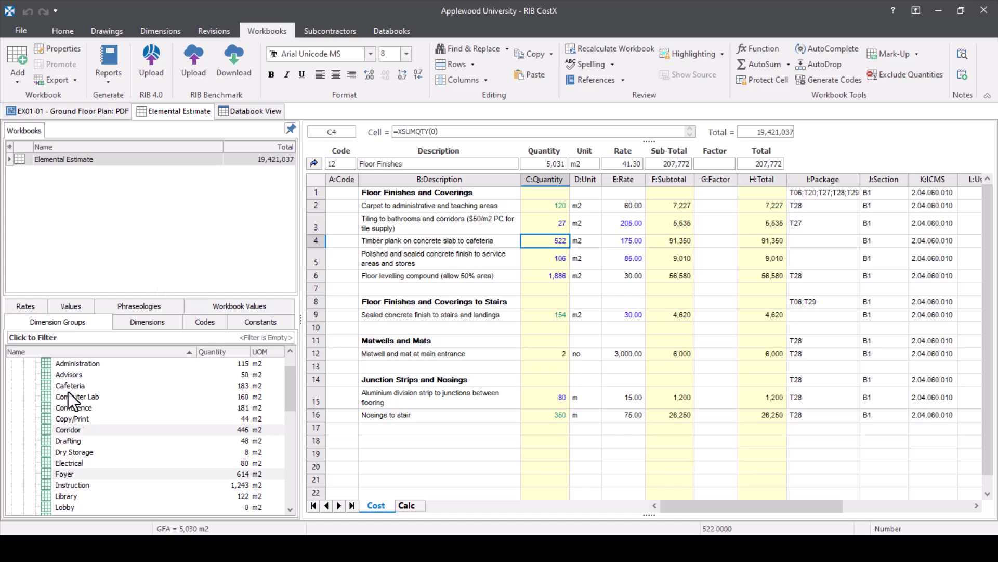
left_click(130, 338)
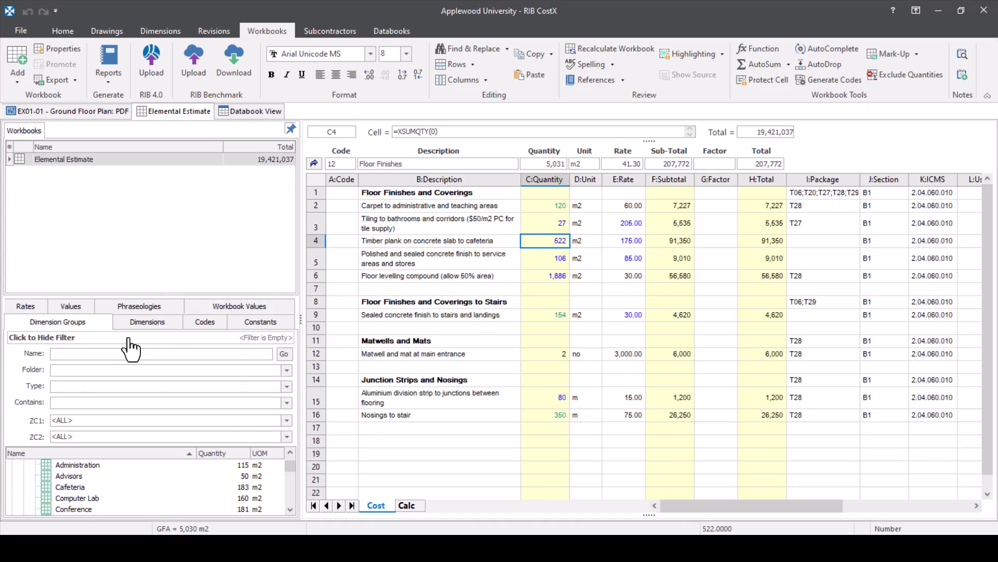
left_click(289, 418)
left_click(245, 449)
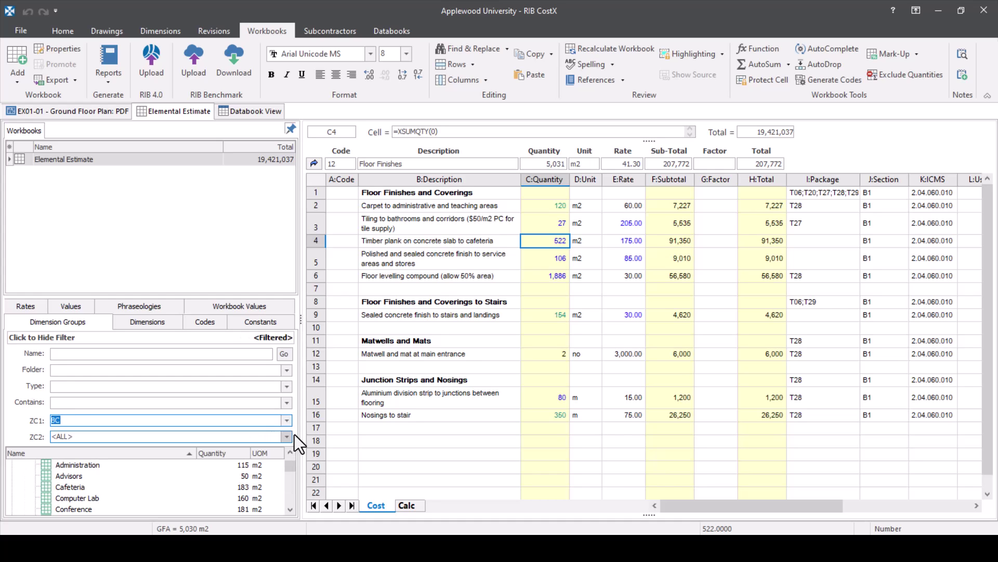
left_click(286, 436)
left_click(249, 464)
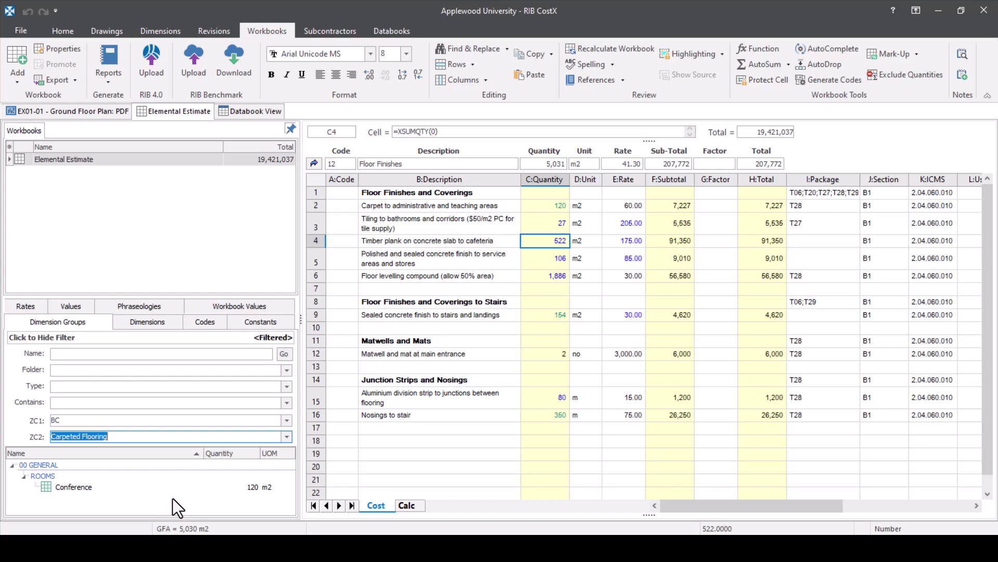
- View the dimension groups for the ZC2 Hardwood Flooring and Tiled Areas zones, and reset the ZC2 filter to <ALL>
left_click(287, 437)
left_click(216, 472)
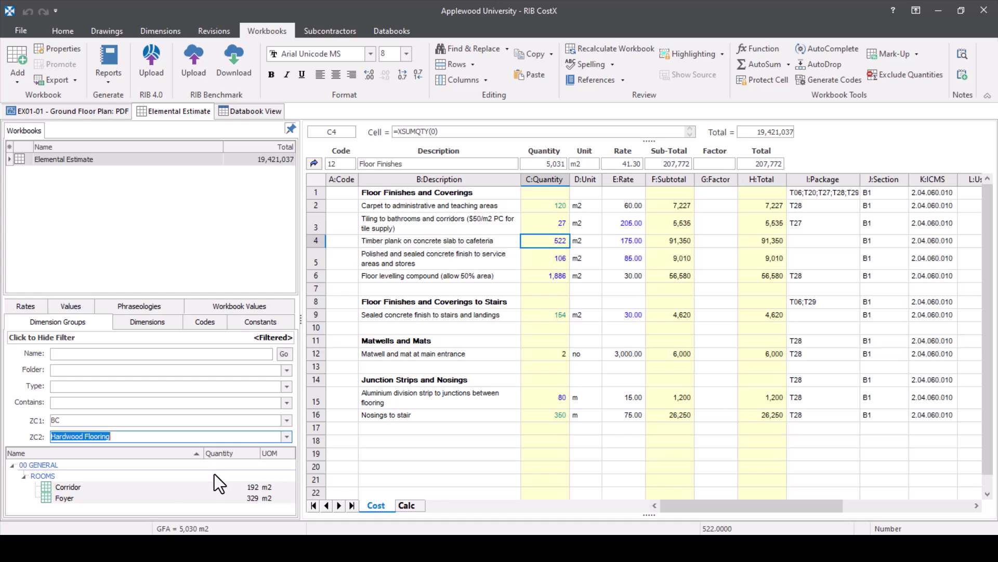
left_click(285, 437)
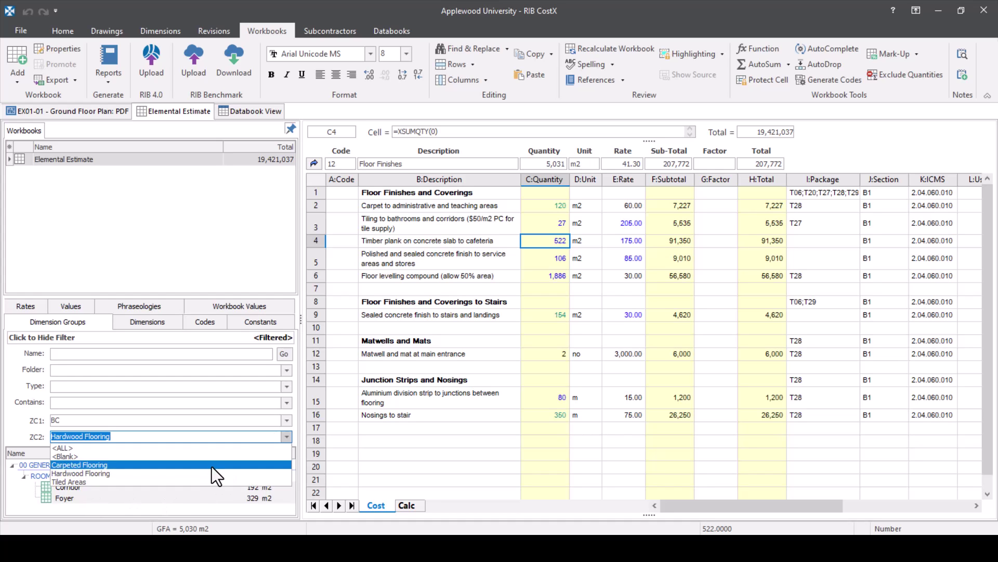
left_click(186, 482)
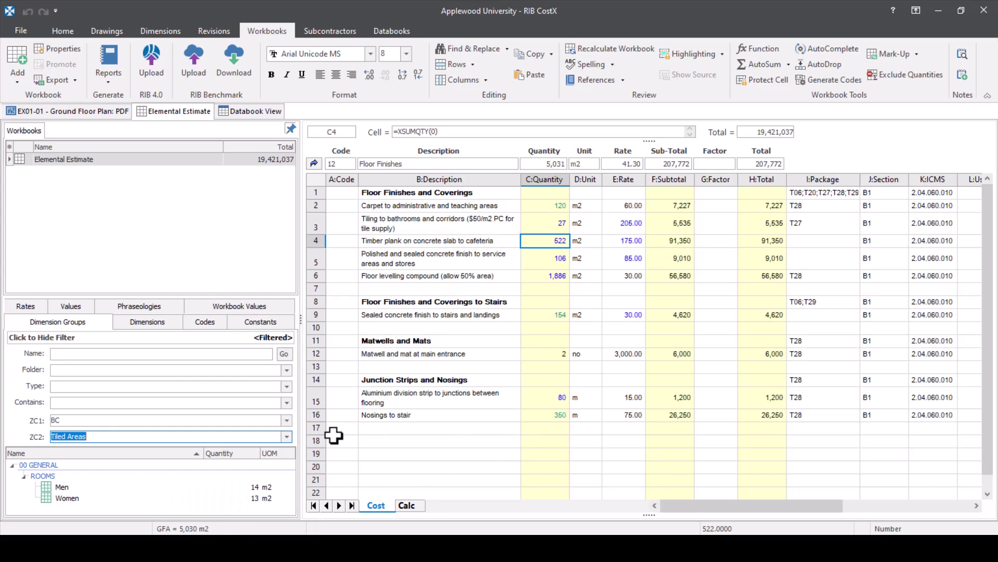
left_click(287, 438)
left_click(273, 446)
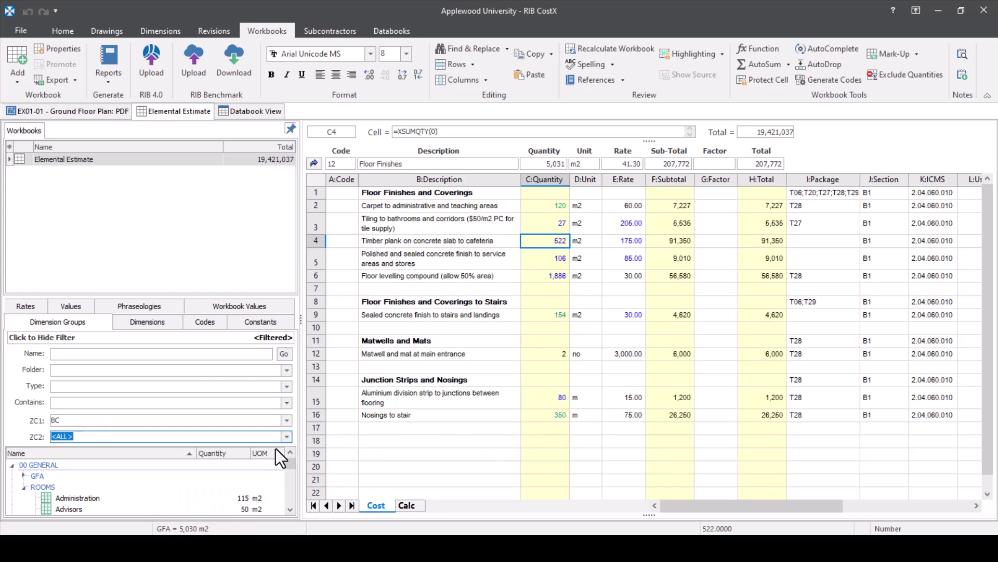